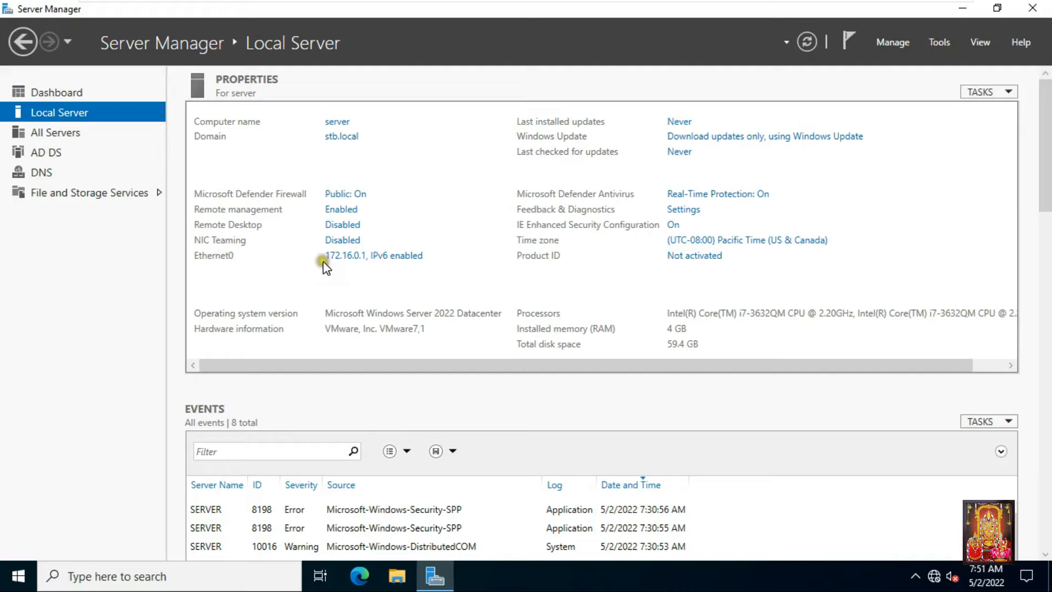
- Minimize the server management window and search the Control Panel for "printer" to open Devices and Printers
left_click(354, 261)
left_click(960, 10)
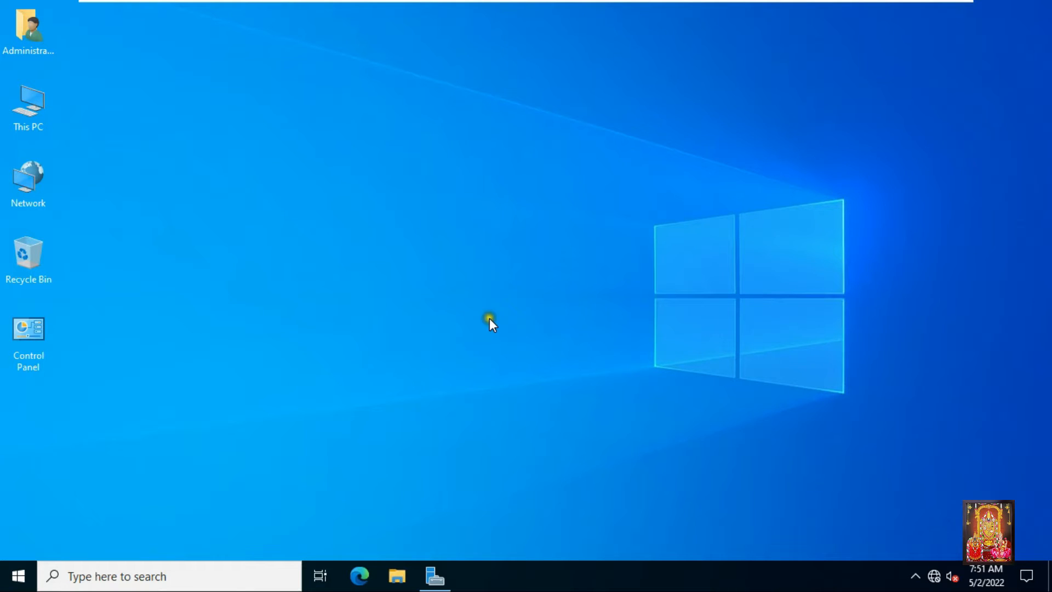
double_click(22, 331)
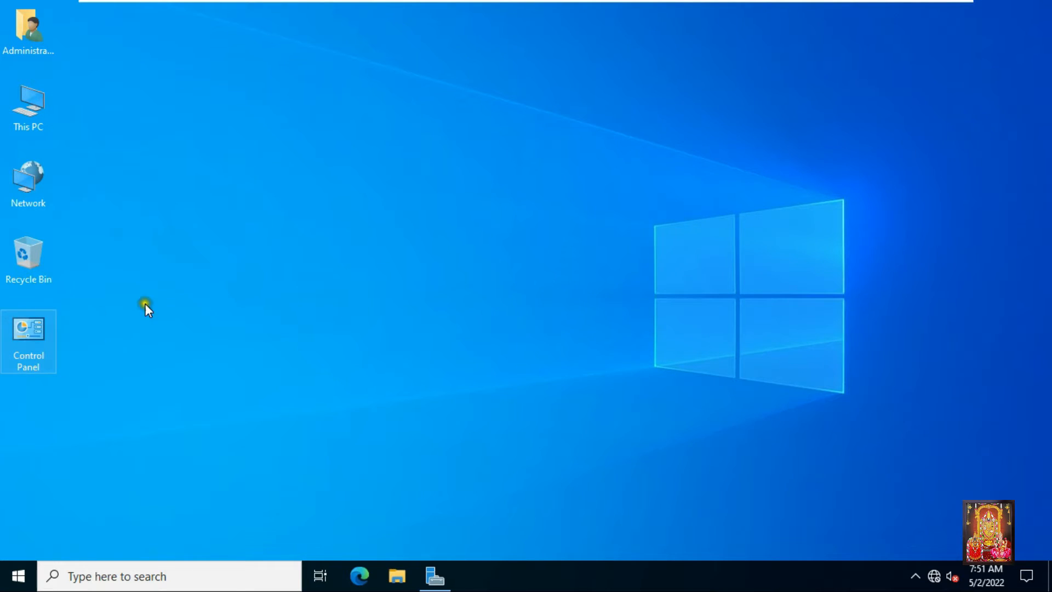
type("printer")
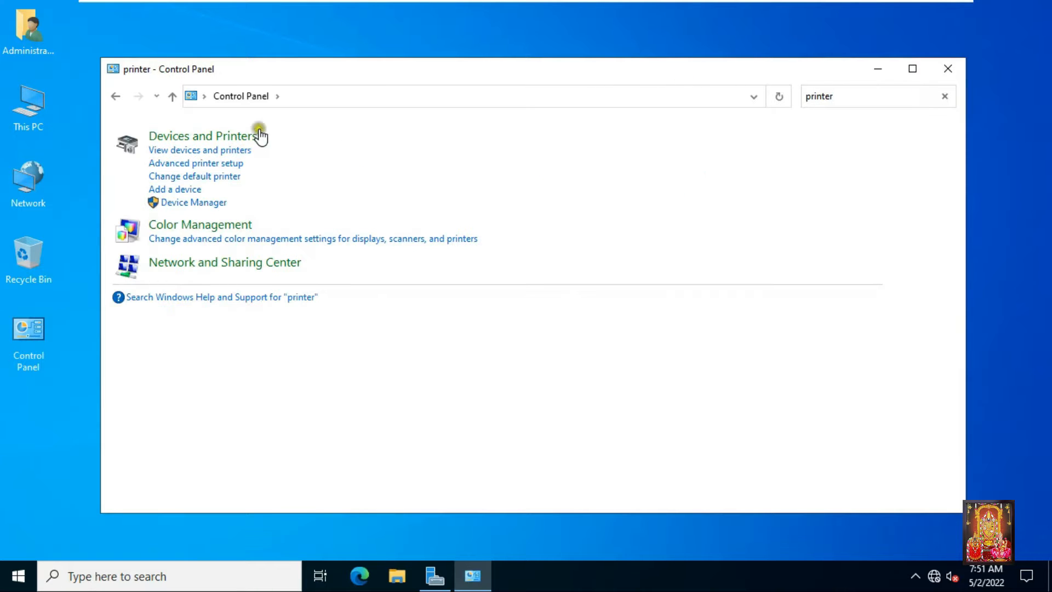
left_click(244, 137)
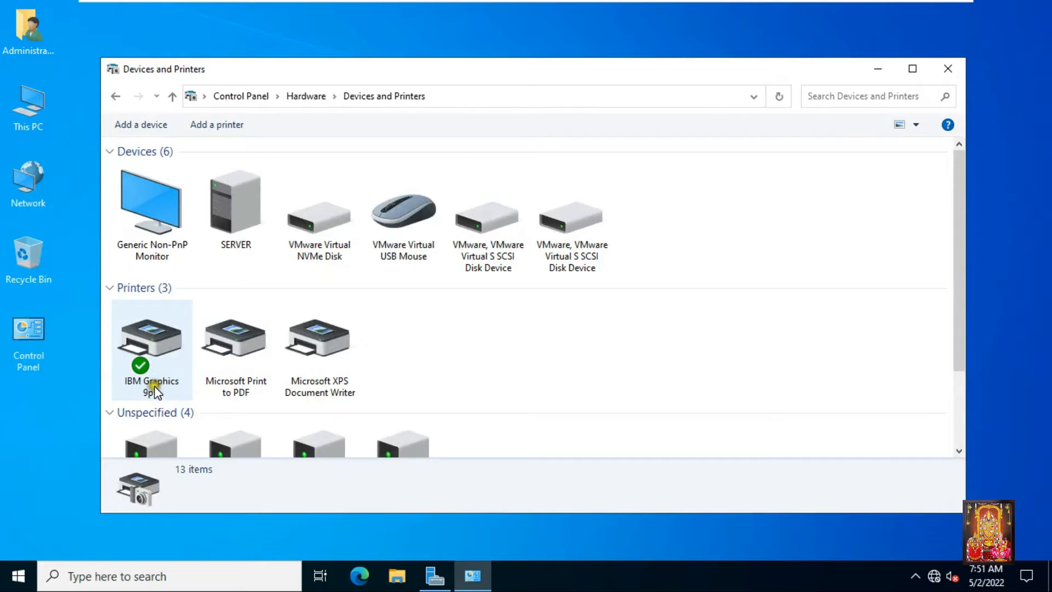
- Review the sharing settings and share name of the IBM Graphics 9pin printer, and close Devices and Printers
right_click(159, 345)
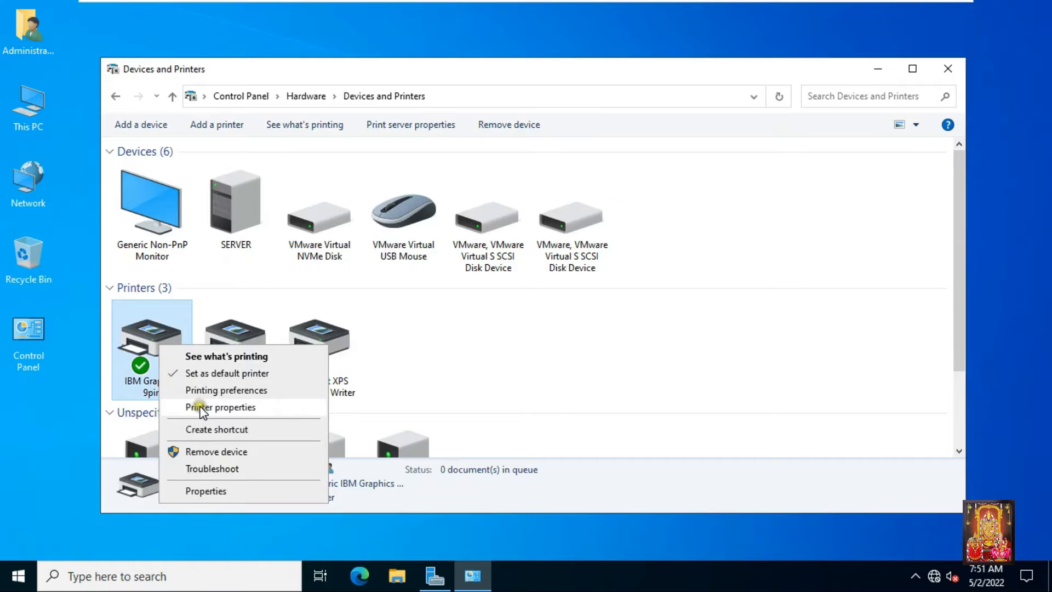
left_click(222, 406)
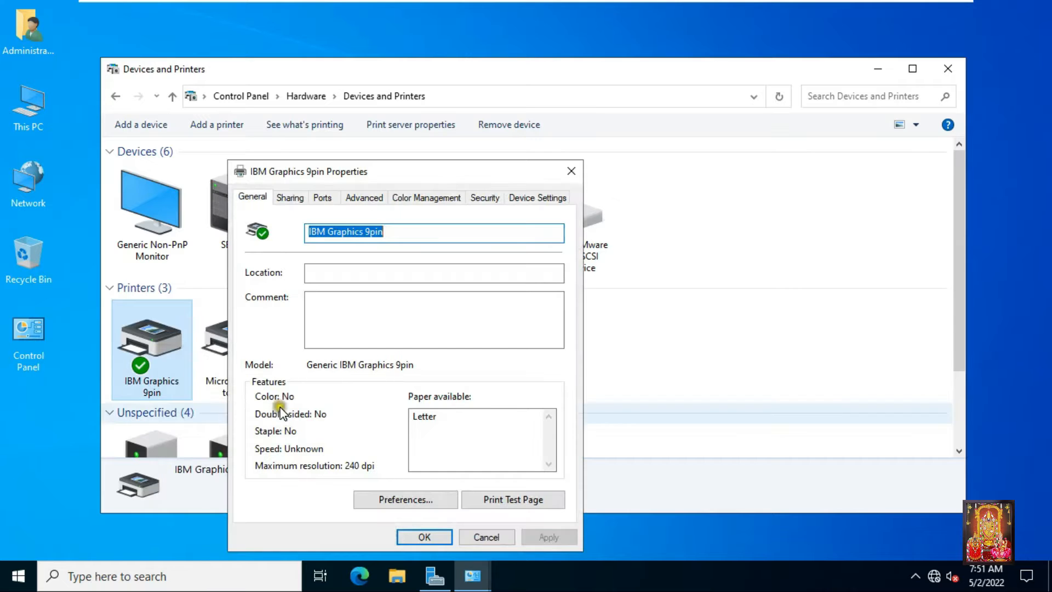
left_click(290, 199)
left_click(335, 331)
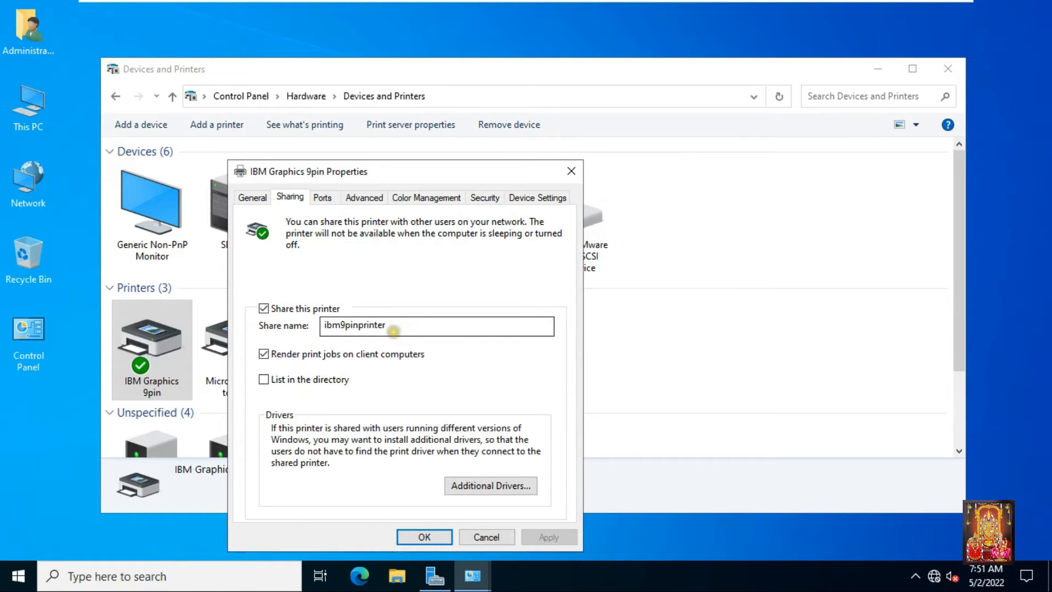
left_click(425, 537)
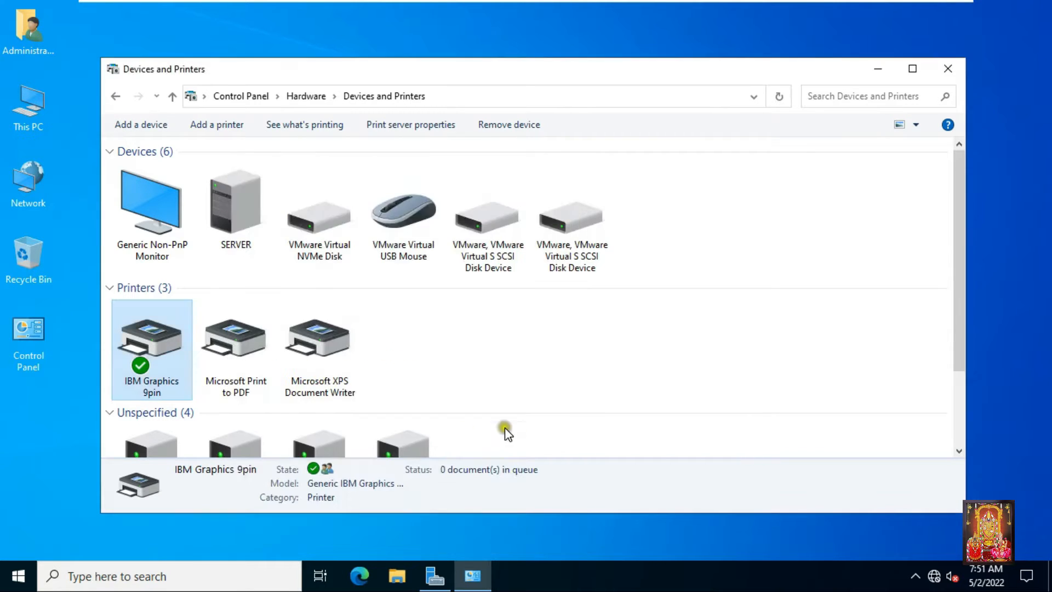
left_click(947, 71)
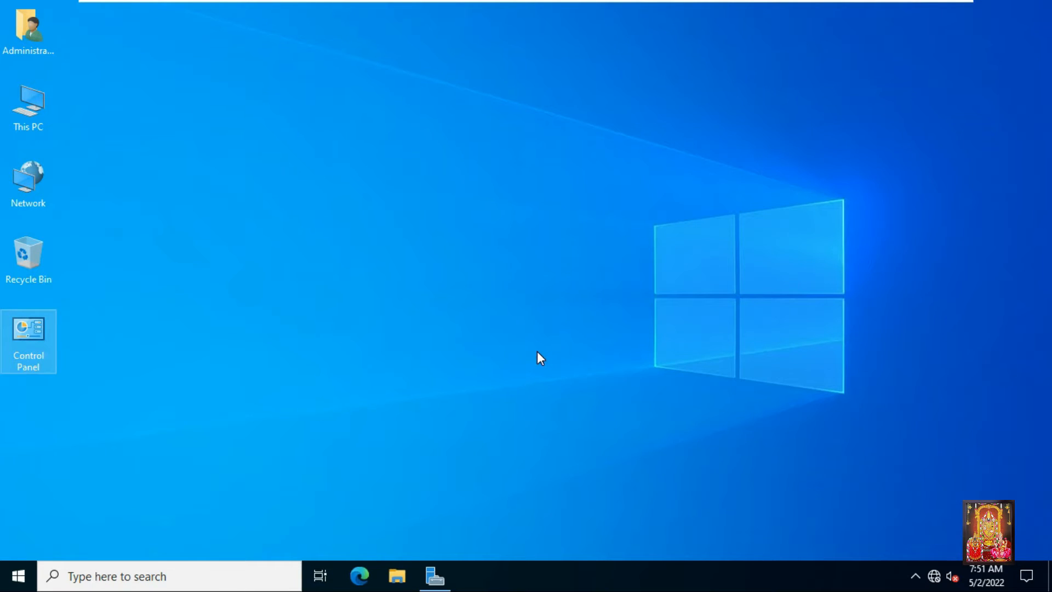
- Switch to Server Manager, open Active Directory Users and Computers maximized, and expand the stb.local domain
left_click(443, 564)
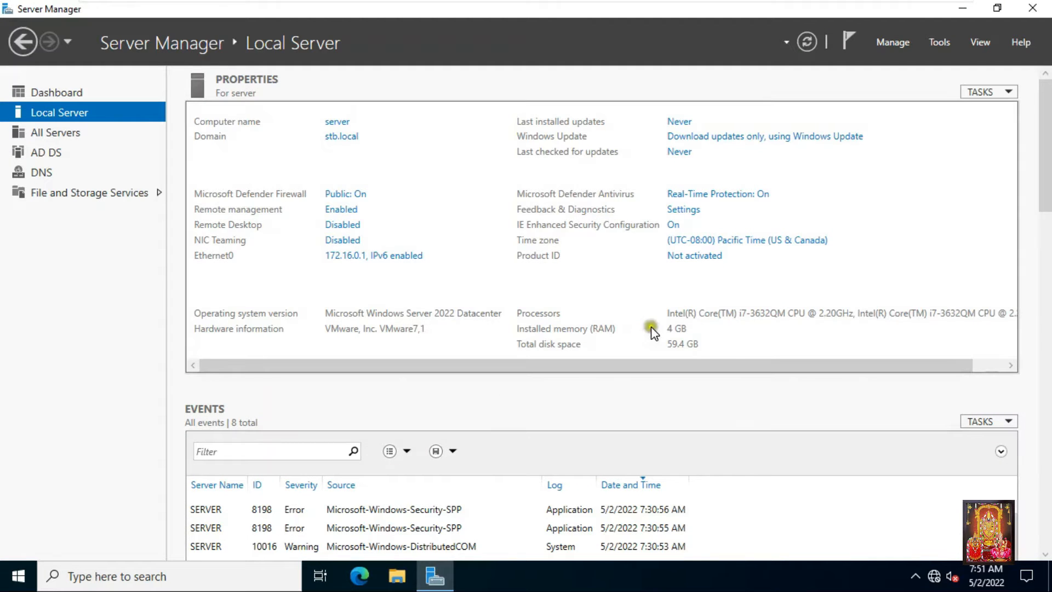
left_click(938, 42)
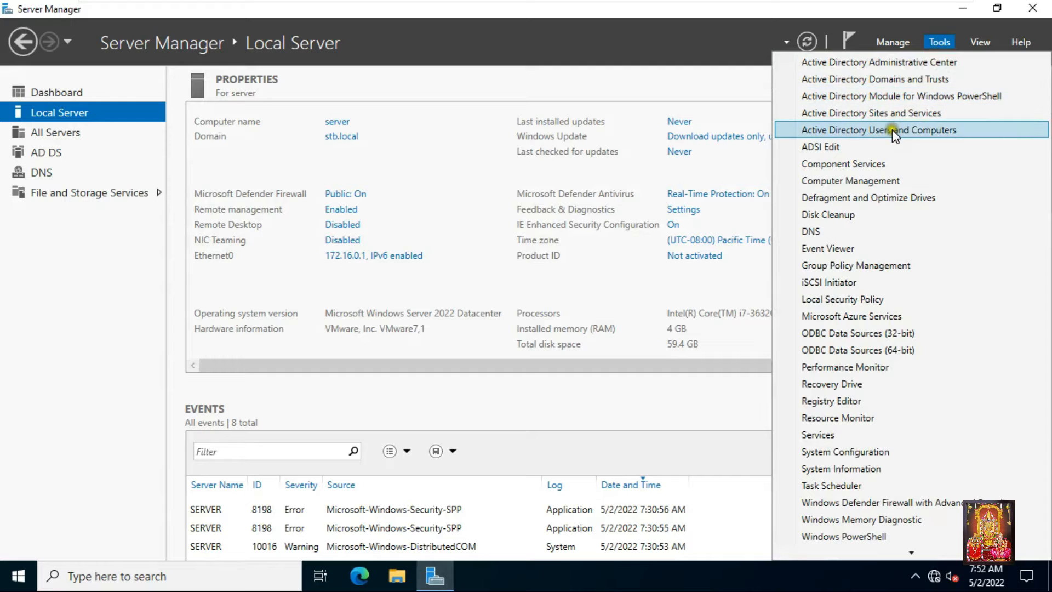
left_click(920, 132)
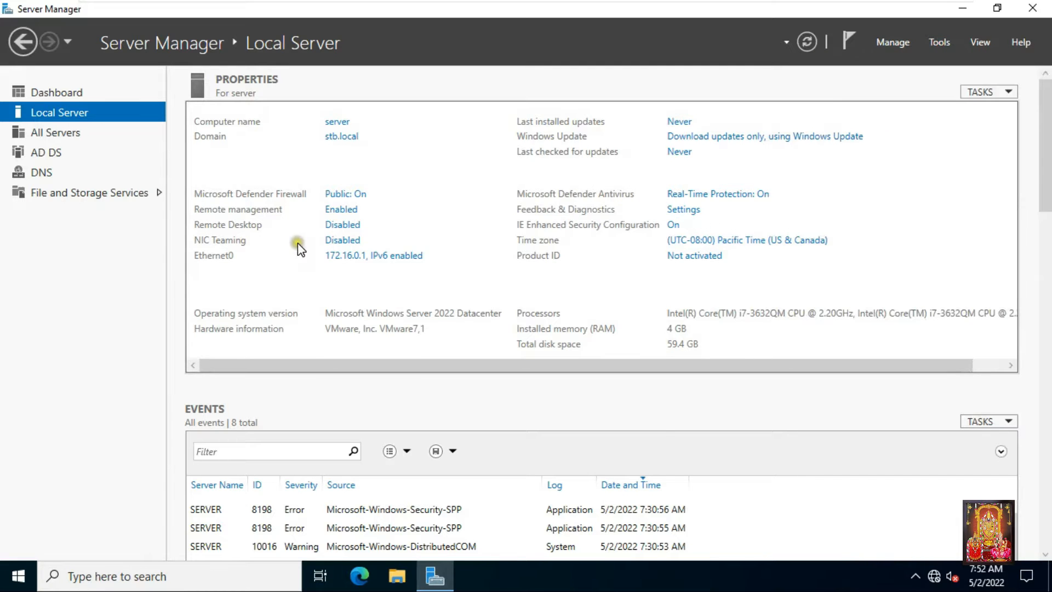
left_click(599, 80)
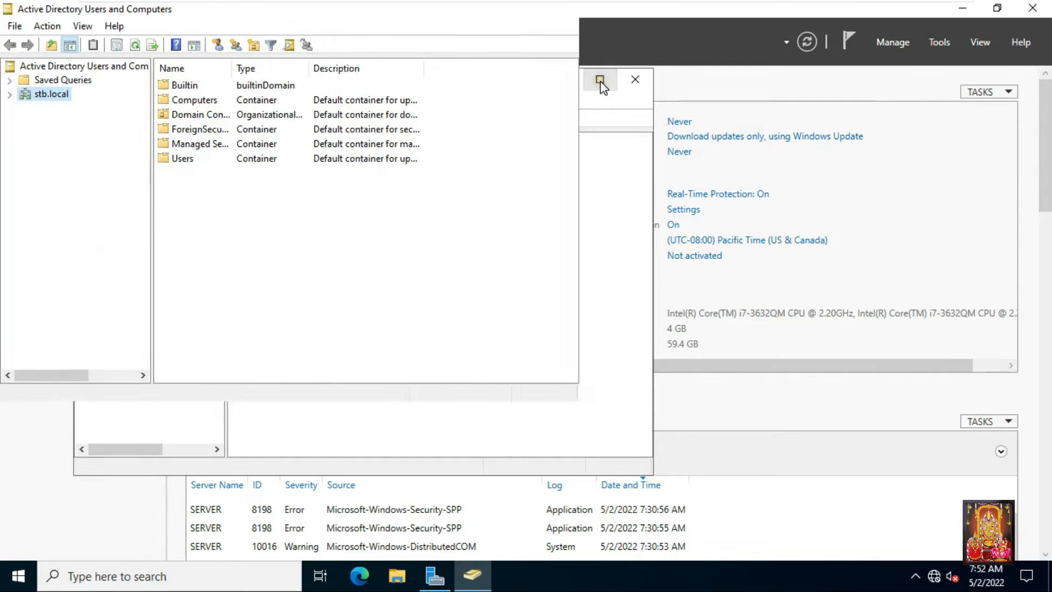
left_click(8, 96)
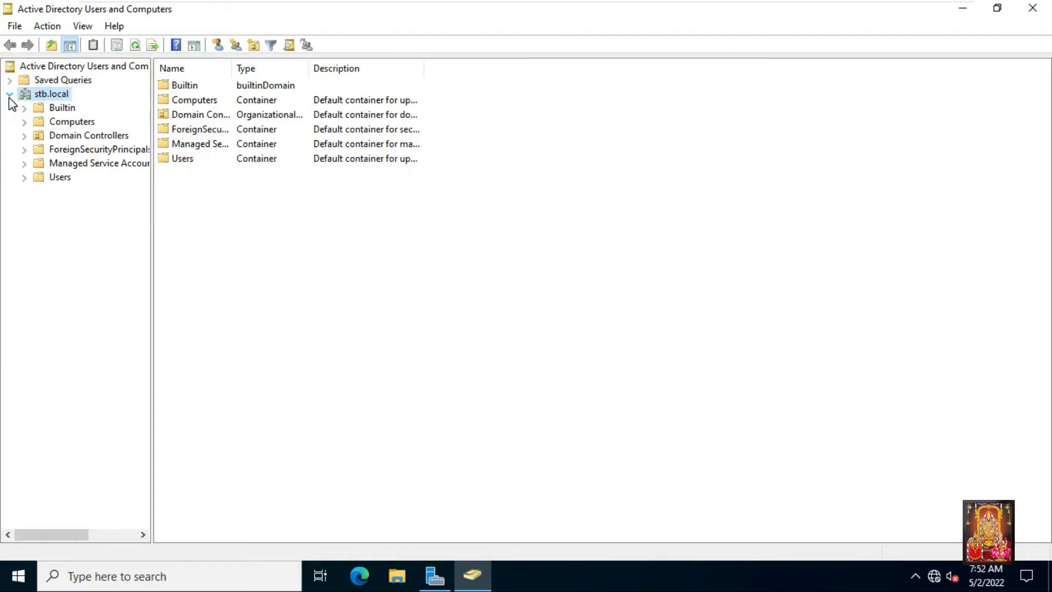
- Create a global security group named "Shared Printer" in the Builtin container of stb.local
left_click(62, 108)
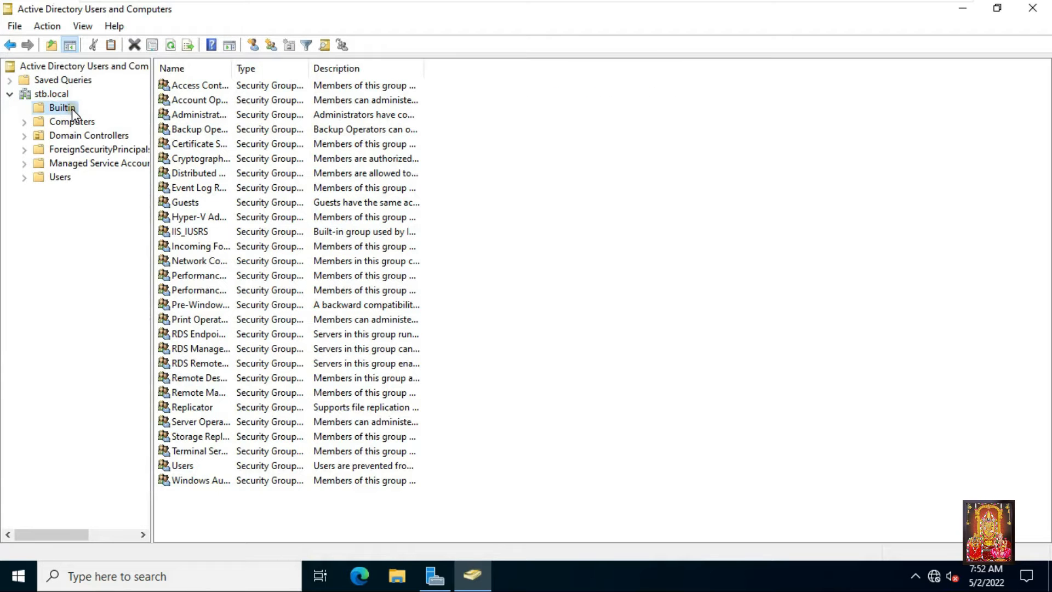
right_click(72, 108)
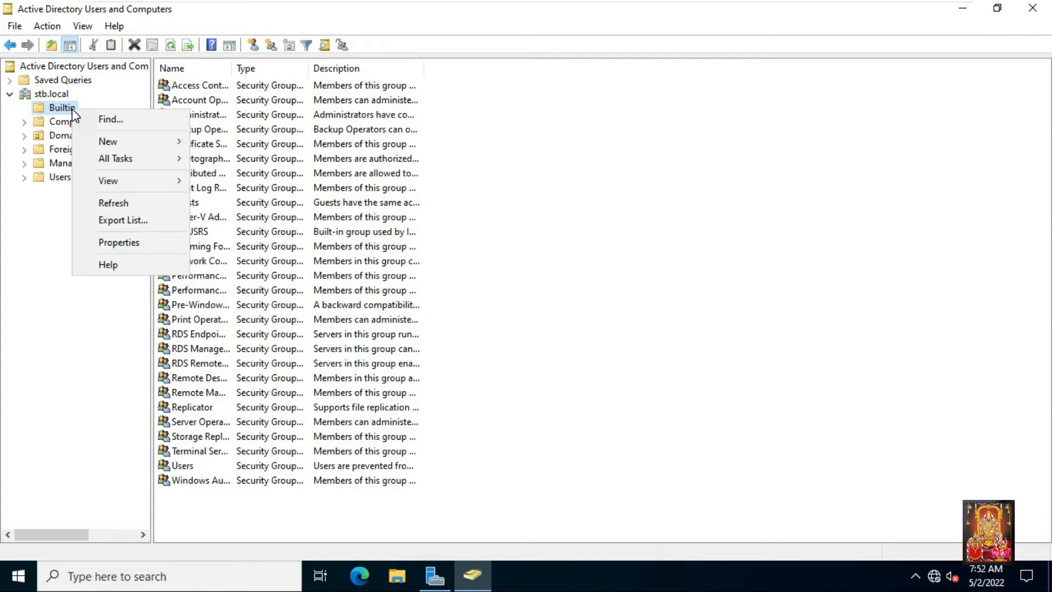
mouse_move(130, 140)
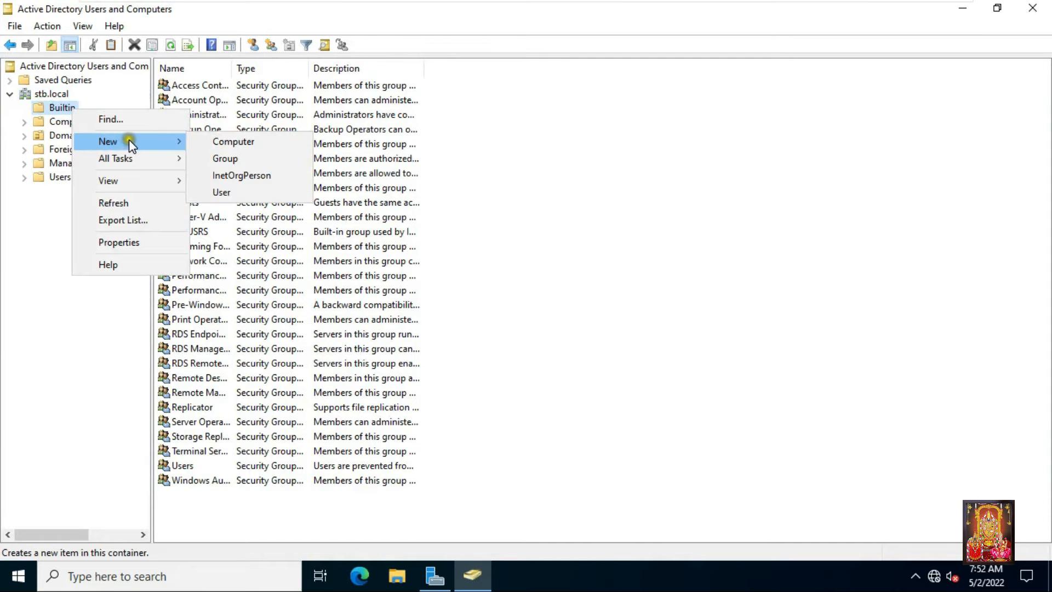
left_click(228, 157)
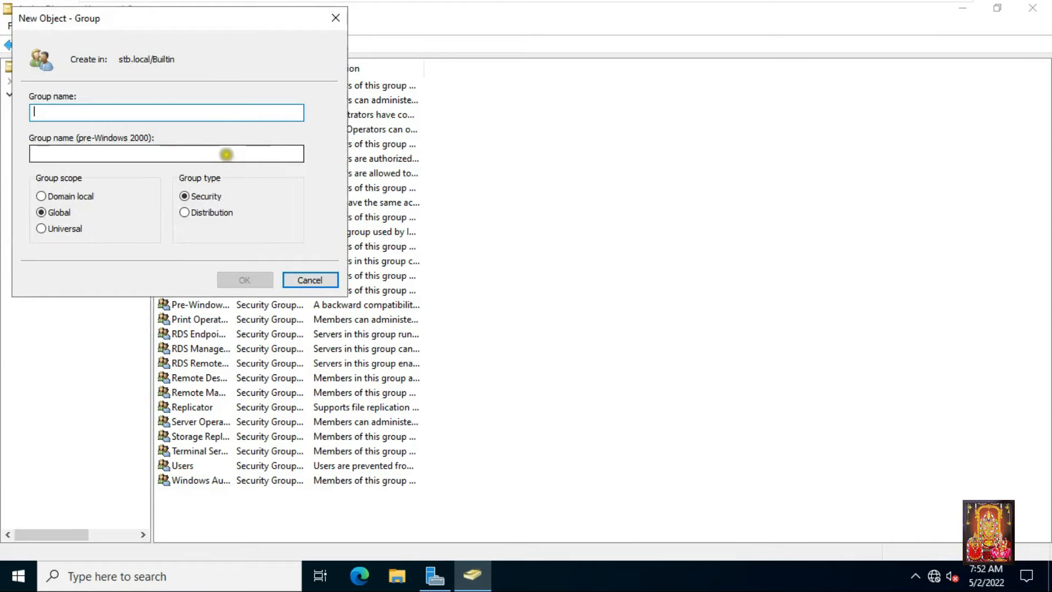
left_click(103, 116)
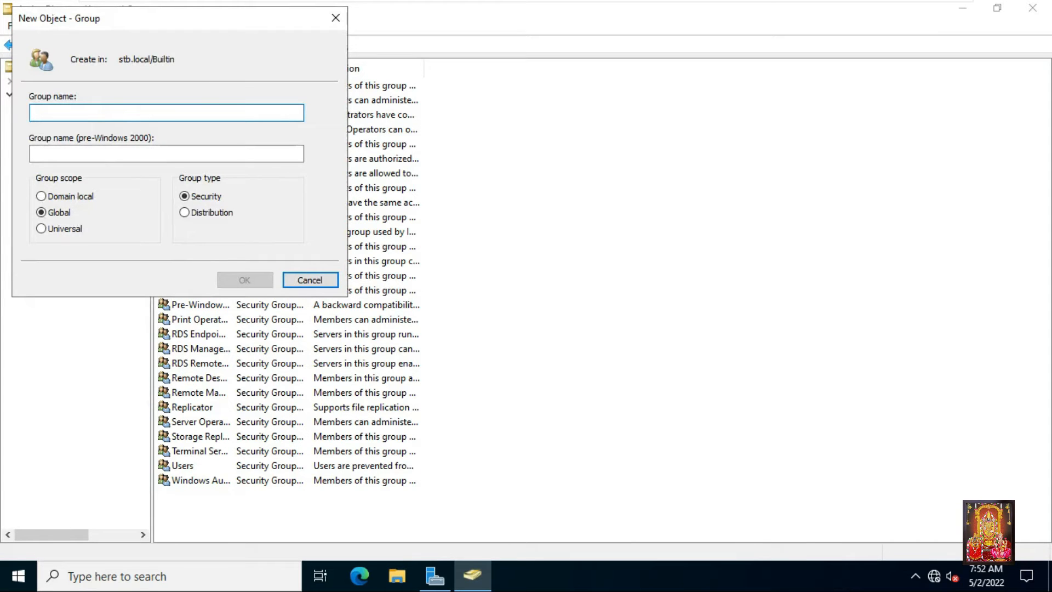
type("S")
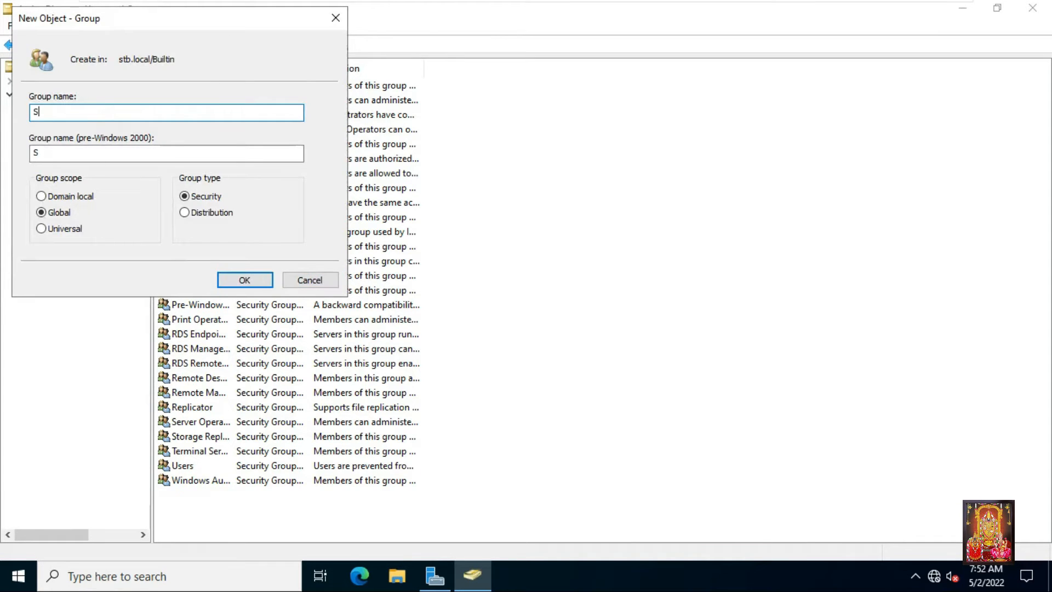
type("hared Printer")
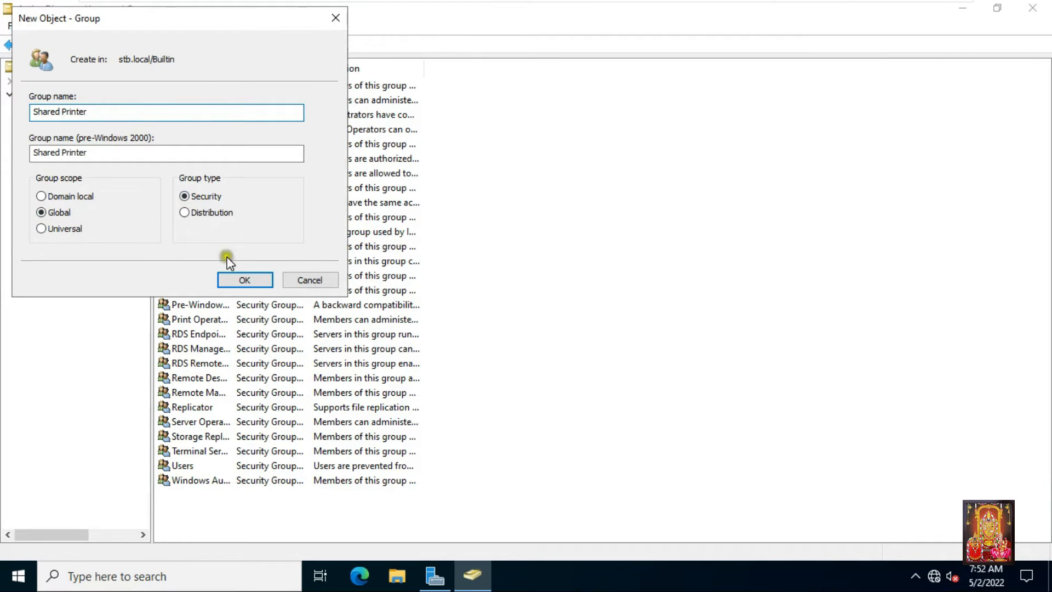
left_click(242, 278)
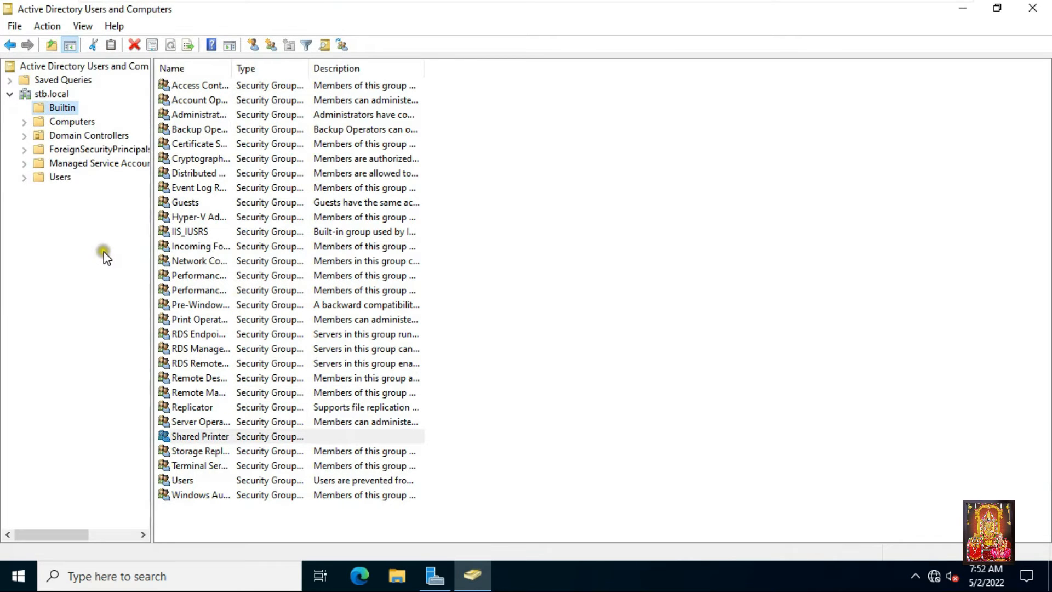
- Create an organizational unit named "HR" under the stb.local domain, protected from accidental deletion
right_click(57, 96)
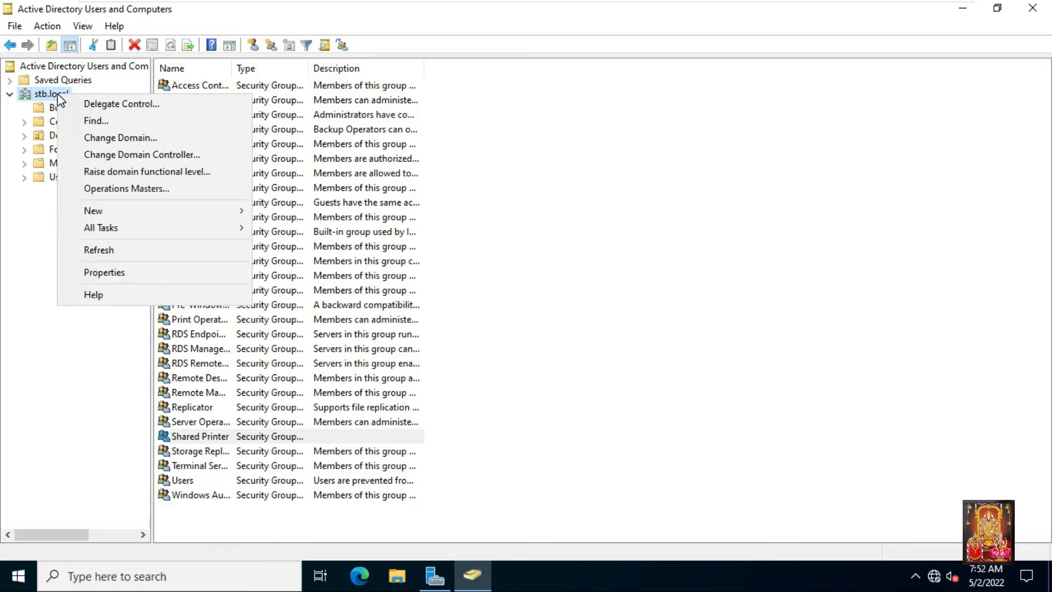
mouse_move(125, 212)
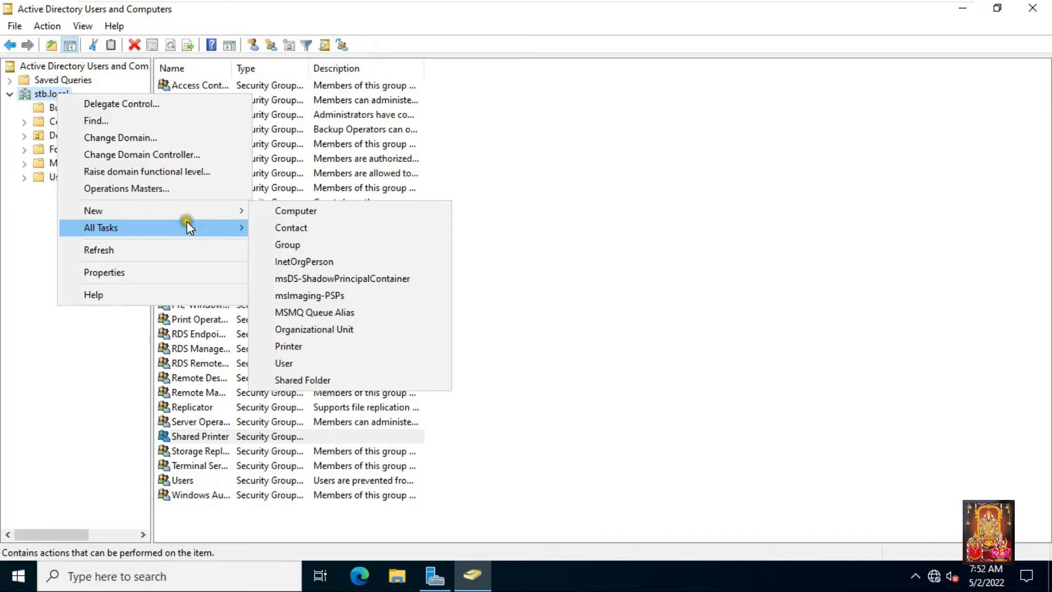
mouse_move(238, 213)
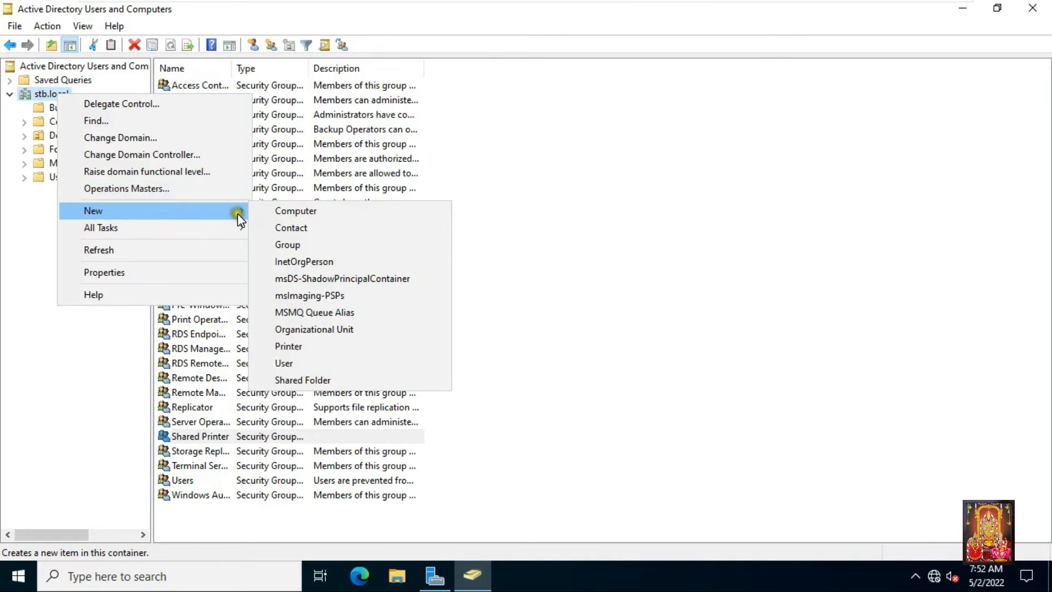
left_click(351, 330)
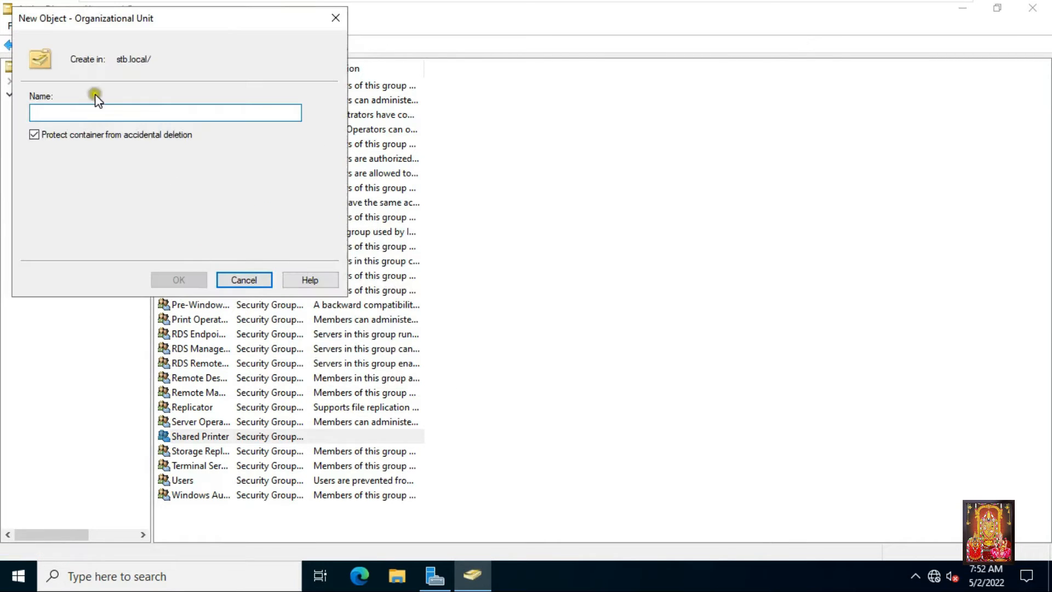
left_click_drag(136, 18, 227, 39)
left_click(165, 134)
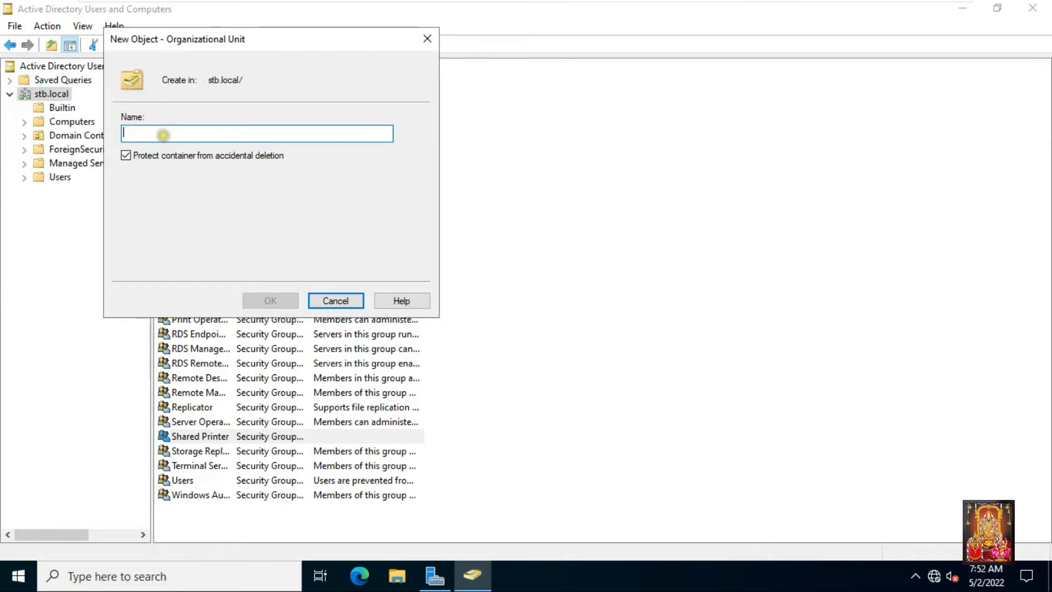
type("HR")
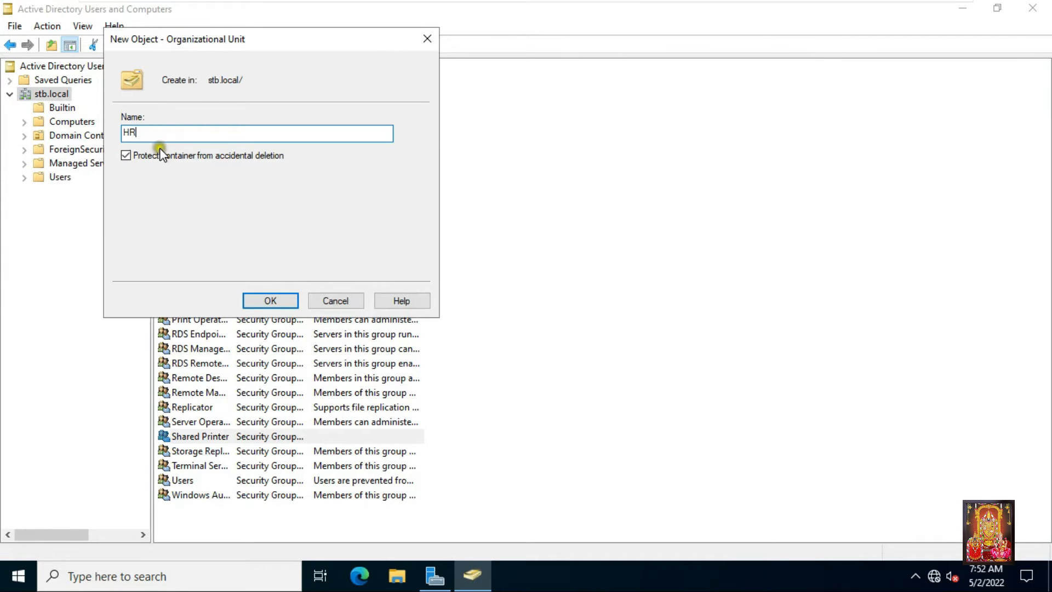
left_click(265, 297)
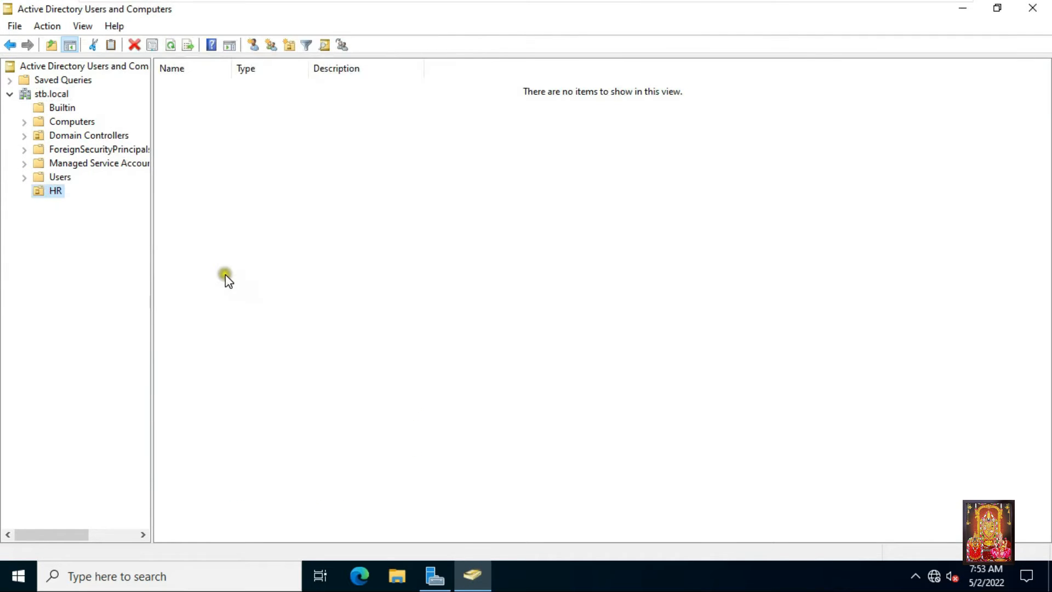
- Start a new user in the HR organizational unit, filling in the user's first name and logon name, and proceed to the password settings
right_click(58, 193)
mouse_move(113, 261)
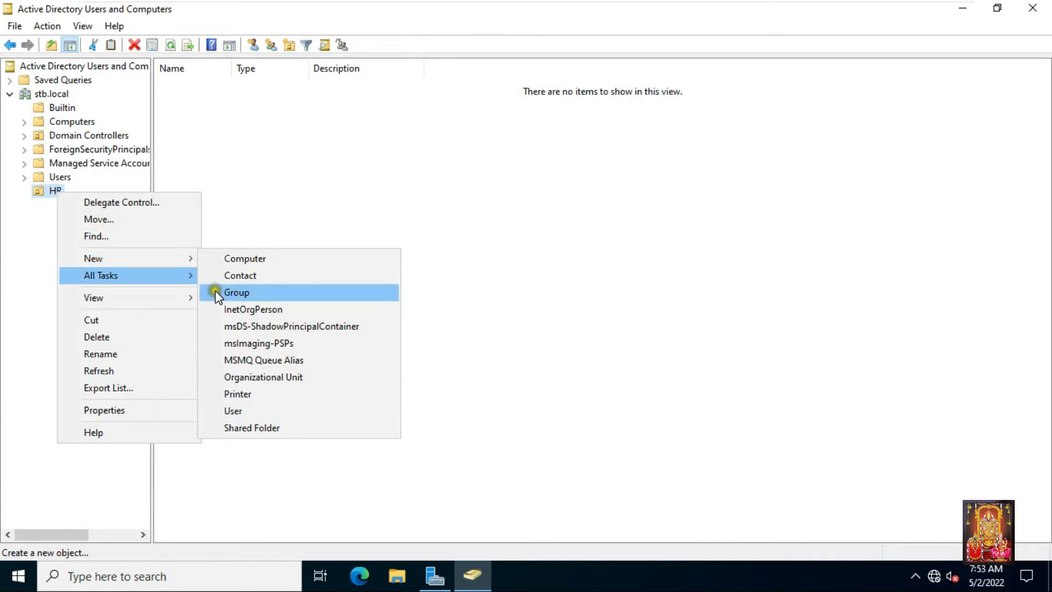
left_click(252, 410)
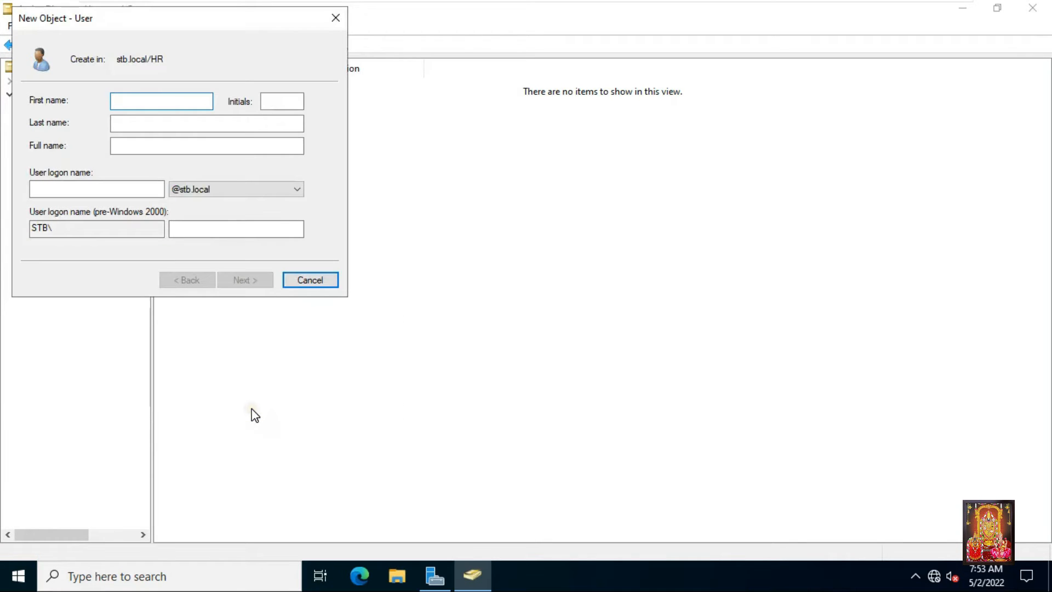
type("Sunil")
left_click(74, 189)
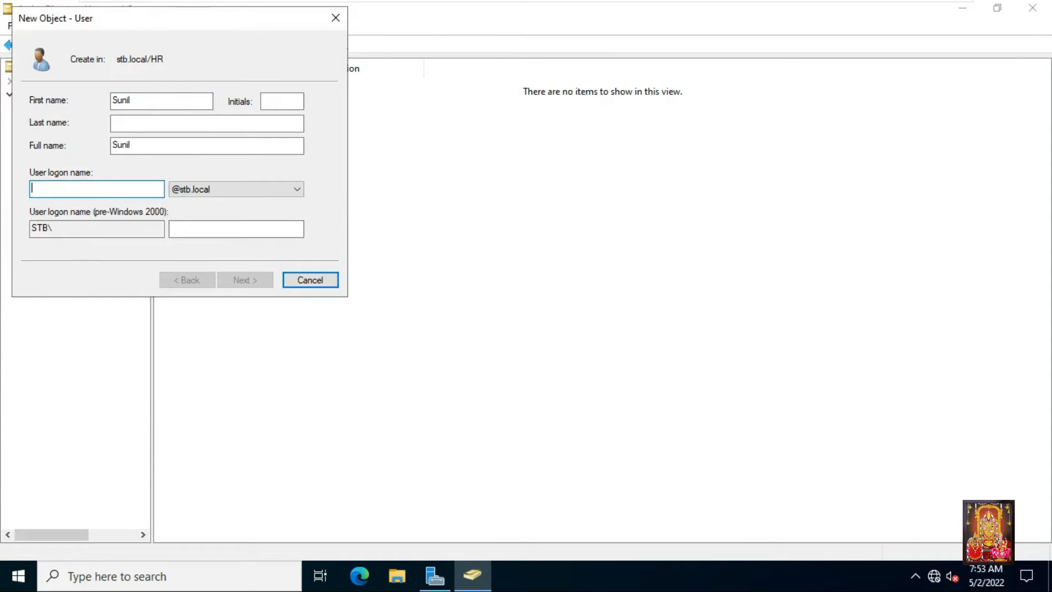
type("sunil")
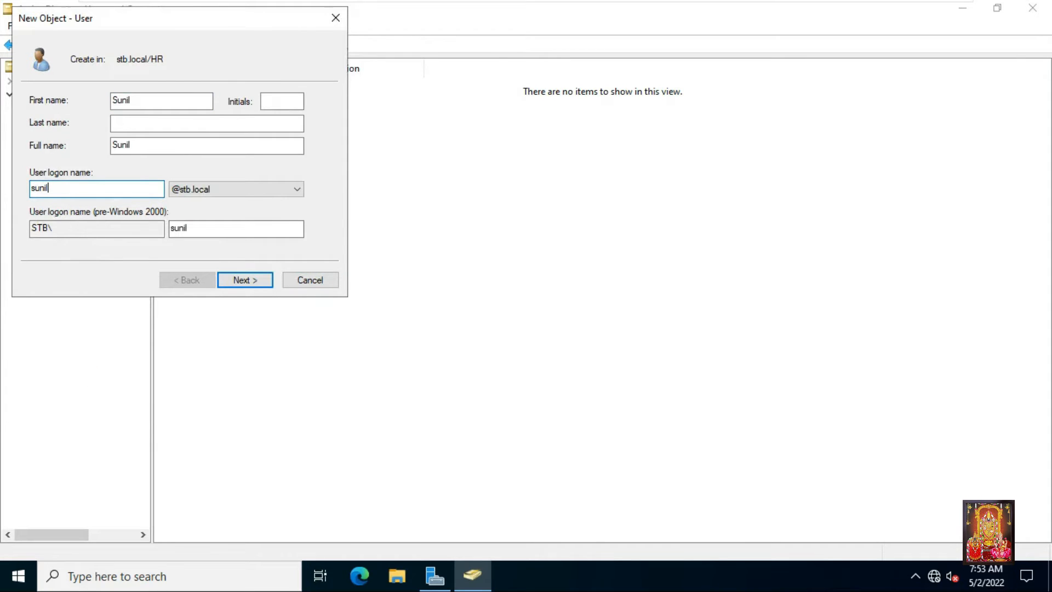
left_click(250, 280)
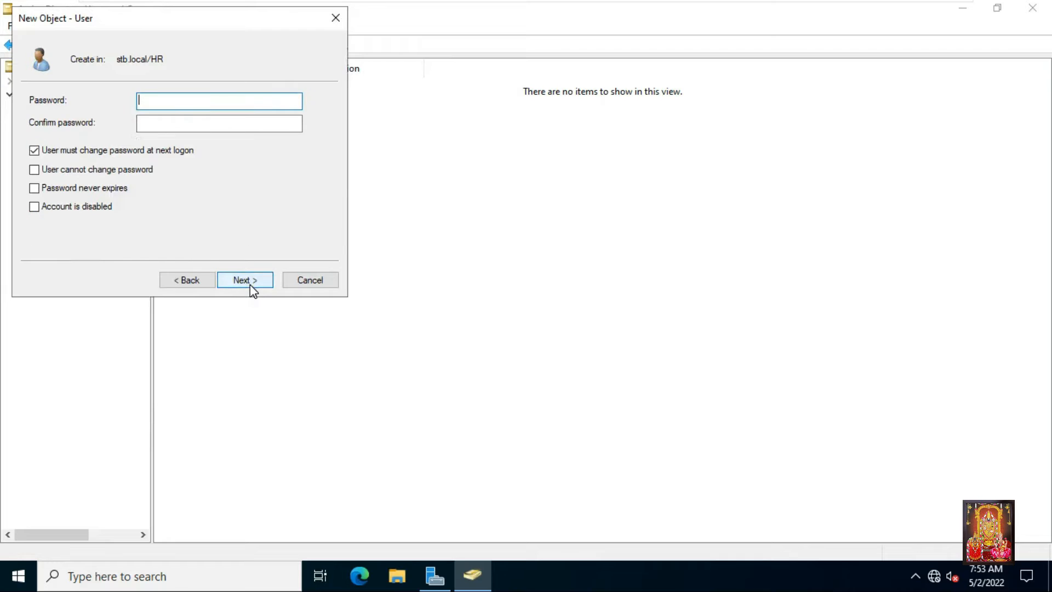
- Enter and confirm the new user's password, require no change at next logon, disallow password changes, set it never to expire, and create the account
type("•••••••")
left_click(175, 118)
type("••")
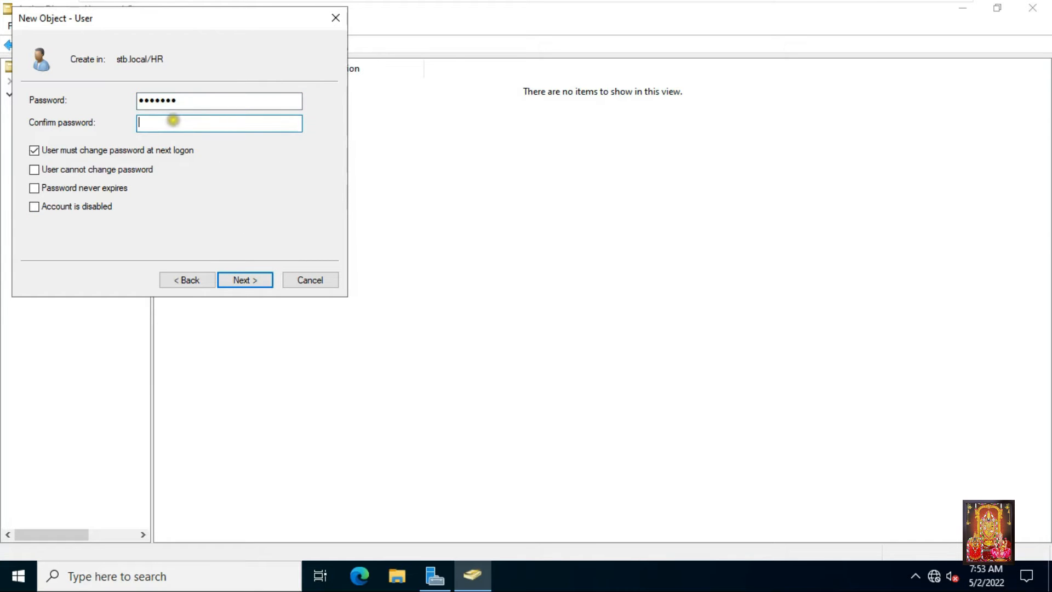
type("•••••")
left_click(67, 151)
left_click(57, 169)
left_click(47, 189)
left_click(244, 280)
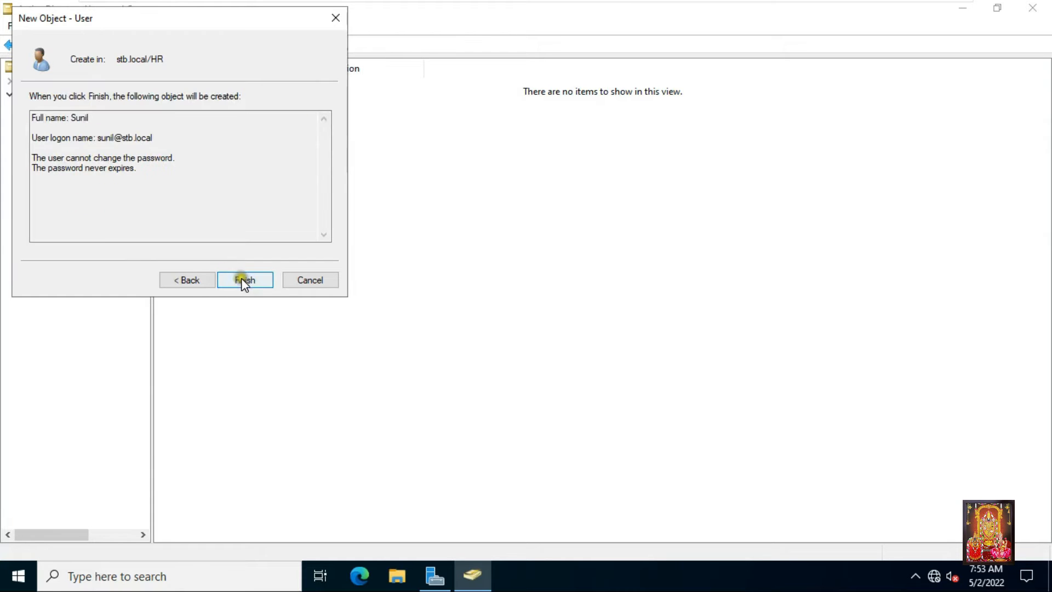
left_click(246, 281)
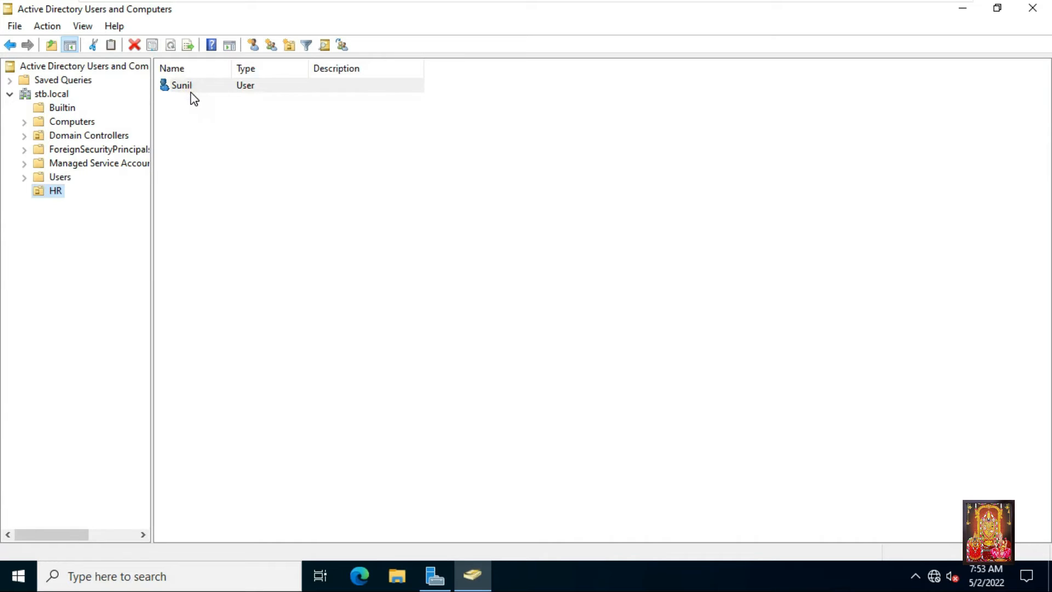
- Add the new HR user as a member of the Shared Printer group in the Builtin container, widening the Name column
left_click(61, 108)
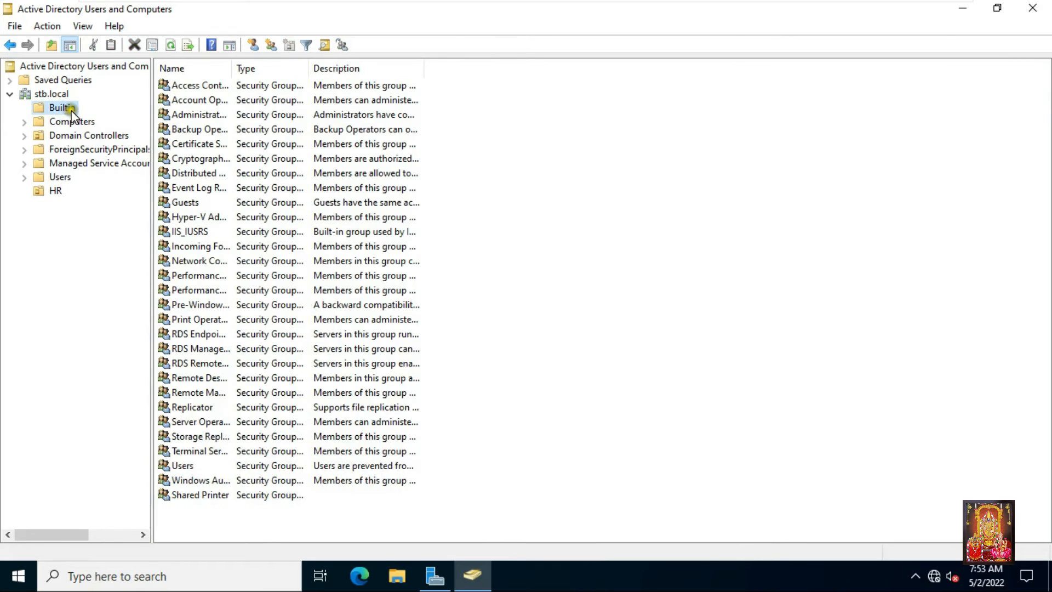
left_click_drag(232, 68, 320, 68)
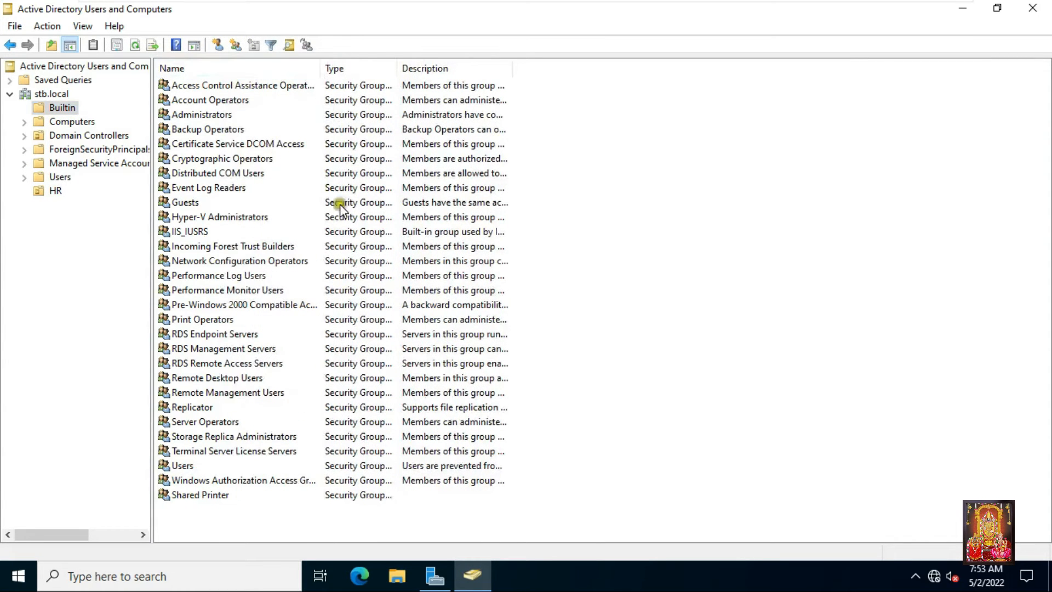
left_click(201, 495)
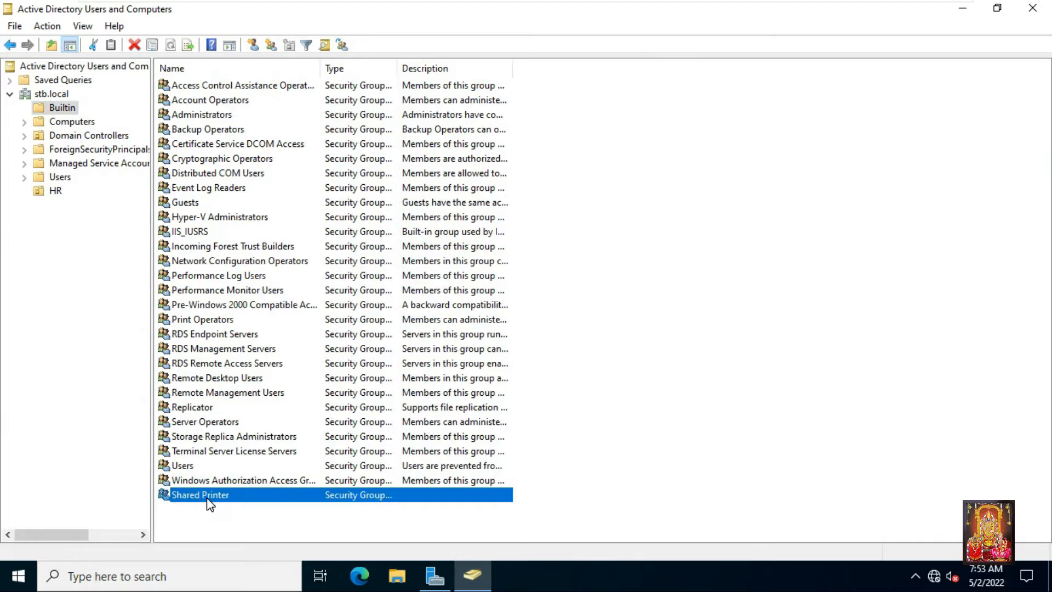
double_click(208, 499)
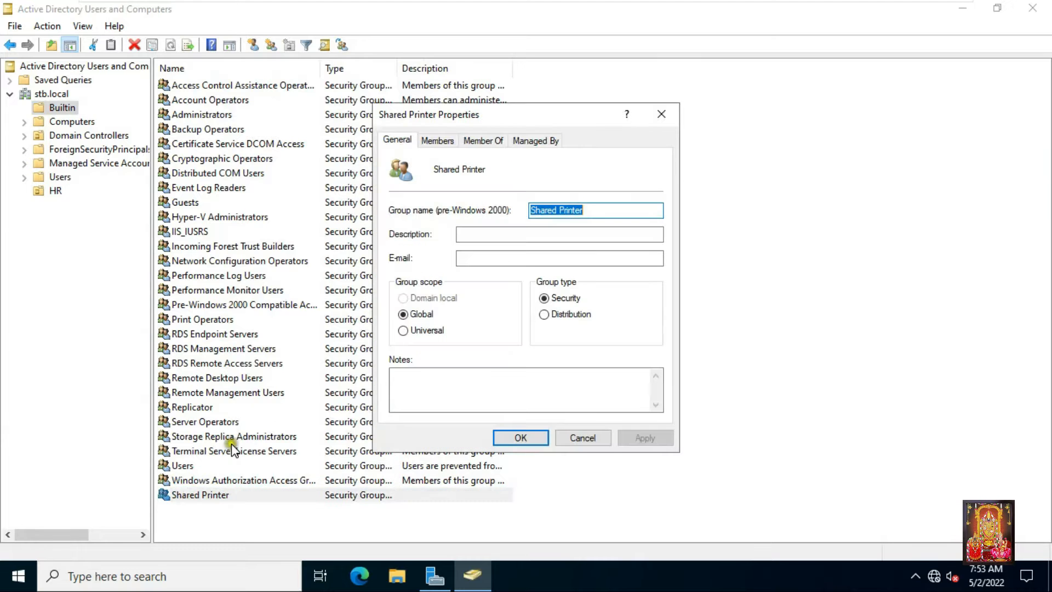
left_click(441, 142)
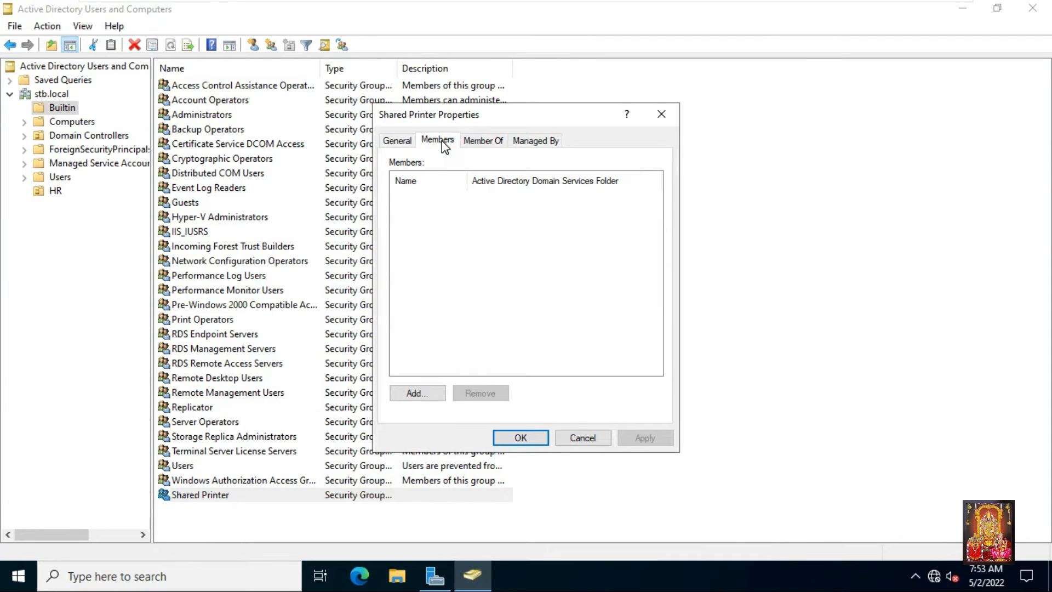
left_click(416, 394)
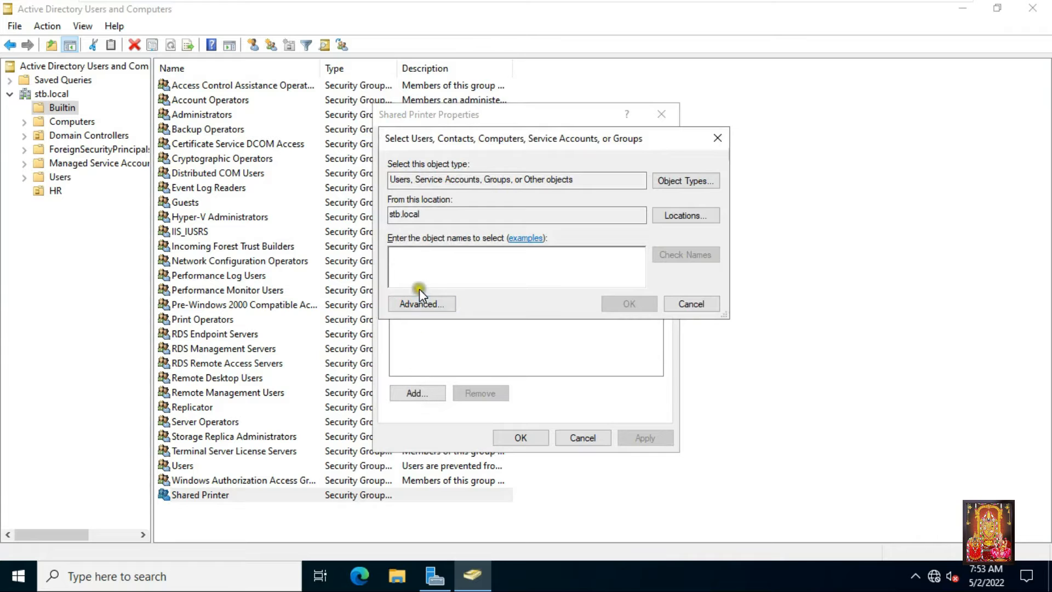
type("sunil")
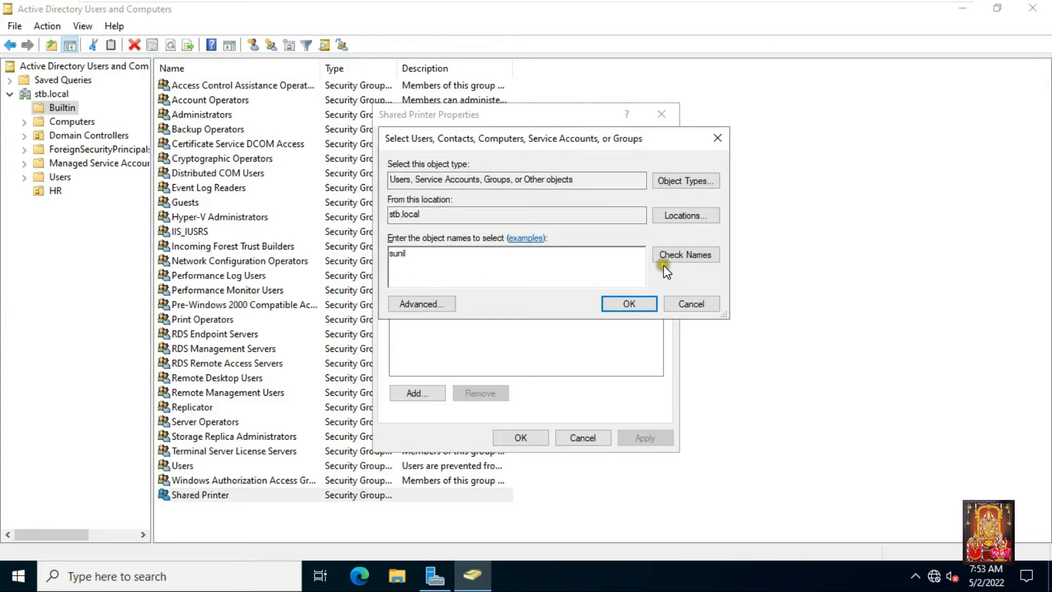
left_click(680, 255)
left_click(629, 304)
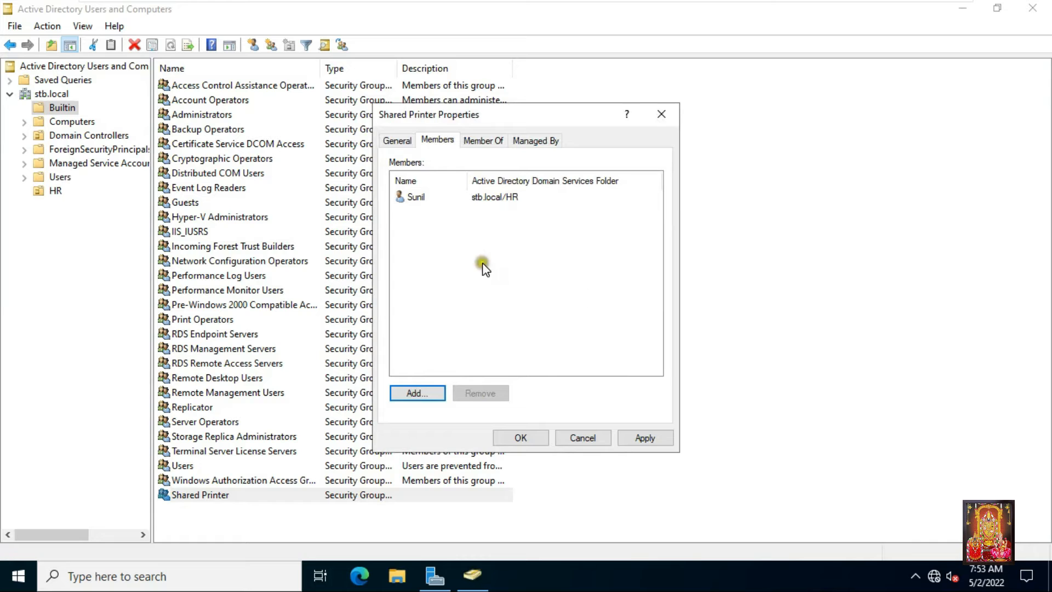
left_click(647, 437)
left_click(516, 438)
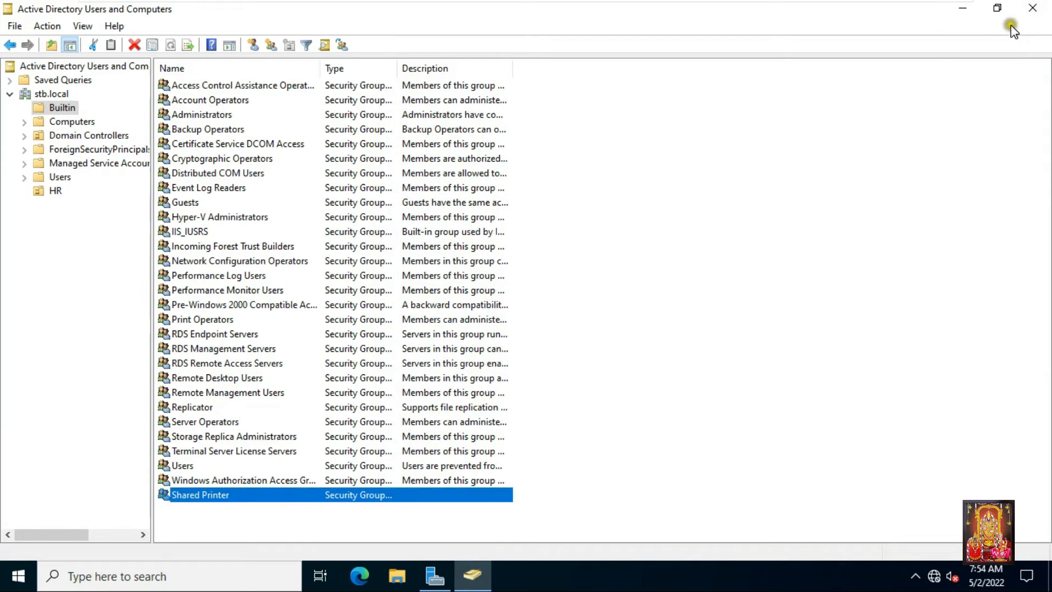
- Close Active Directory Users and Computers, open Group Policy Management maximized, and expand the forest down to the stb.local domain in a widened tree
left_click(1025, 16)
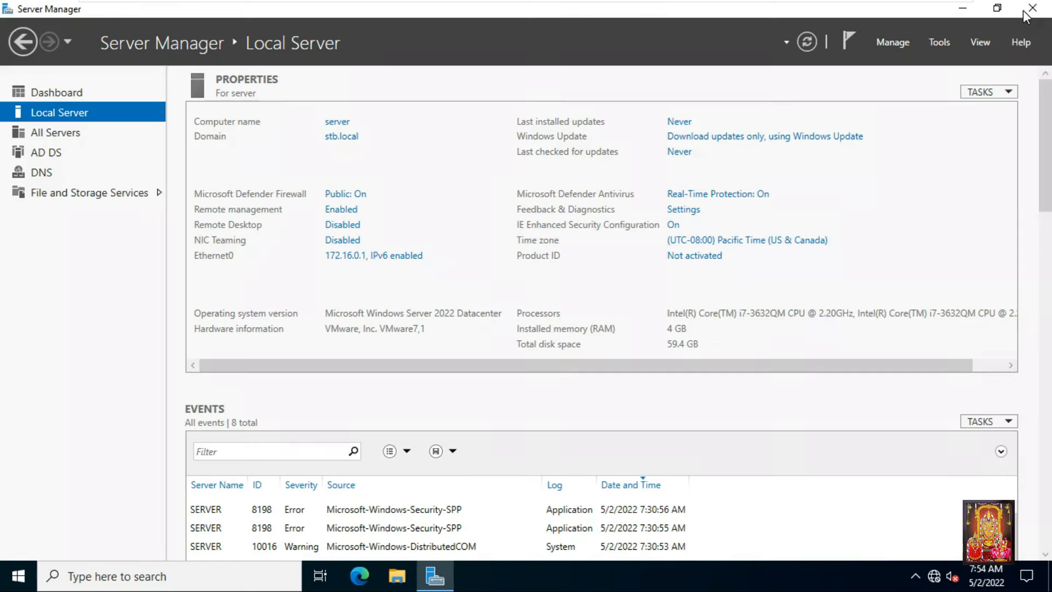
left_click(940, 42)
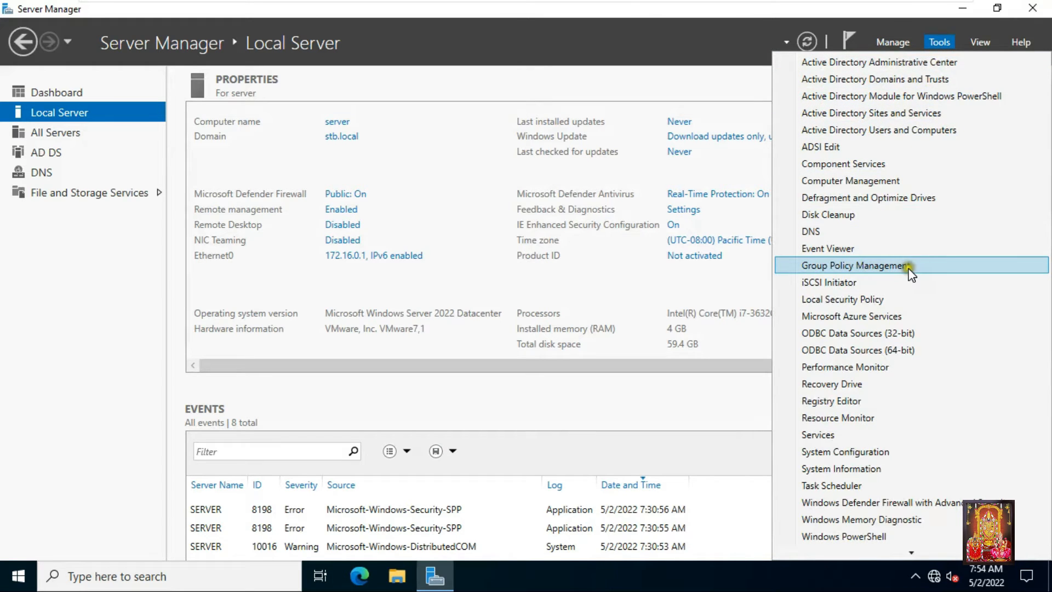
left_click(922, 268)
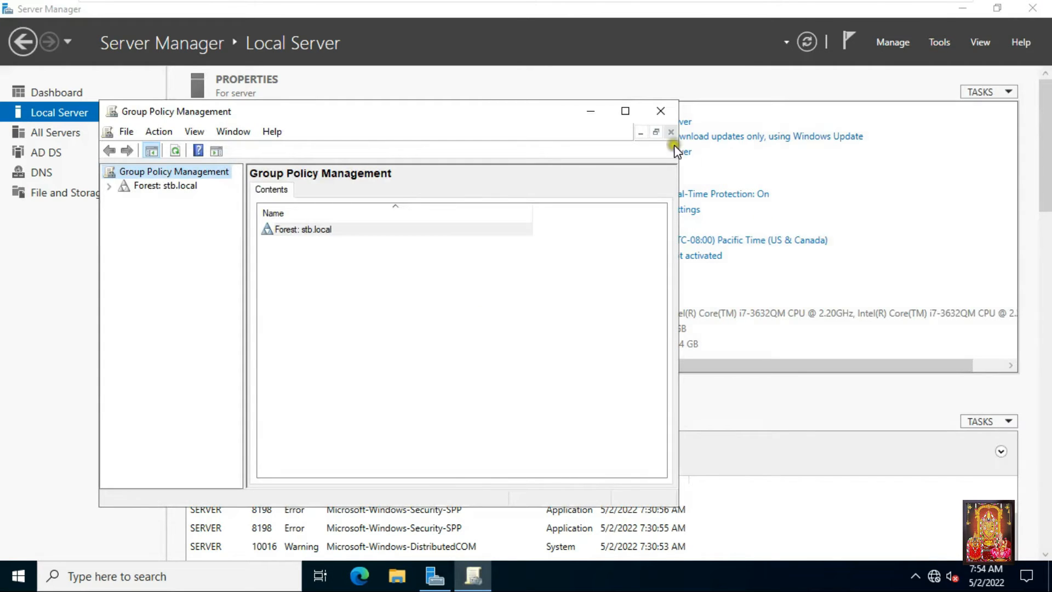
left_click(625, 111)
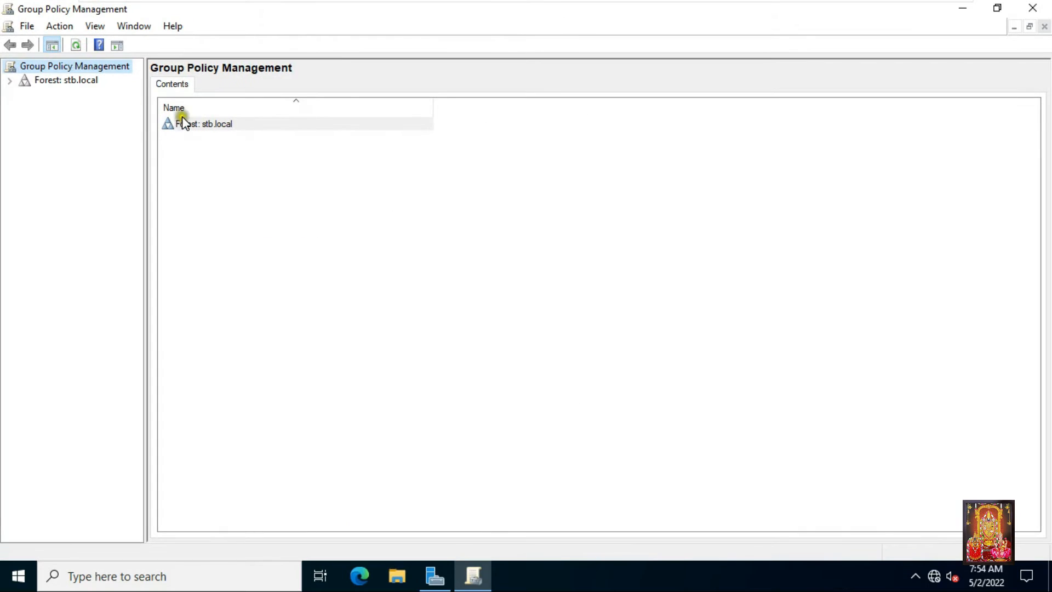
left_click(9, 81)
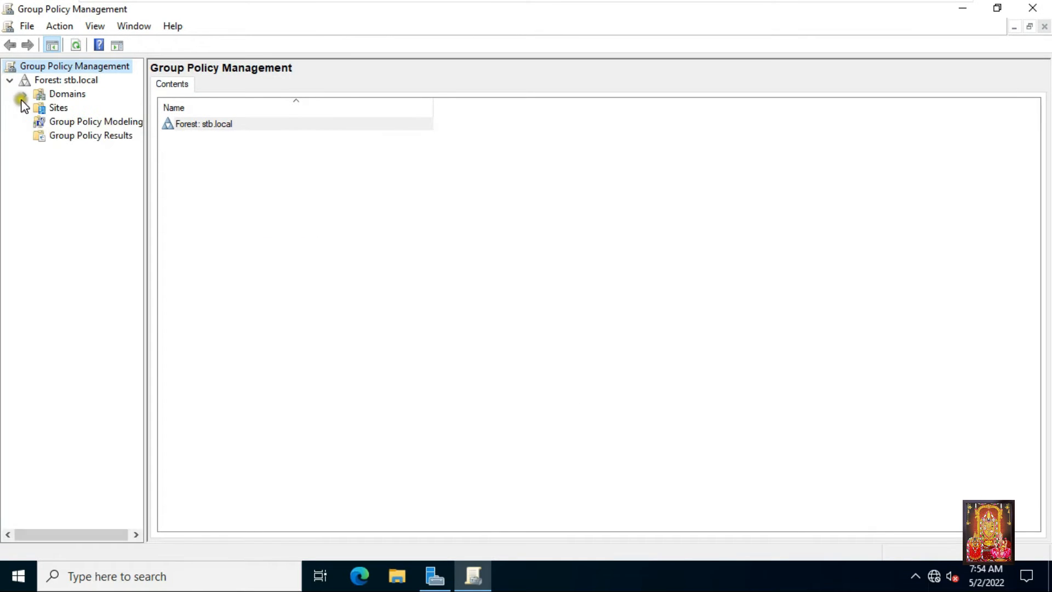
left_click(24, 94)
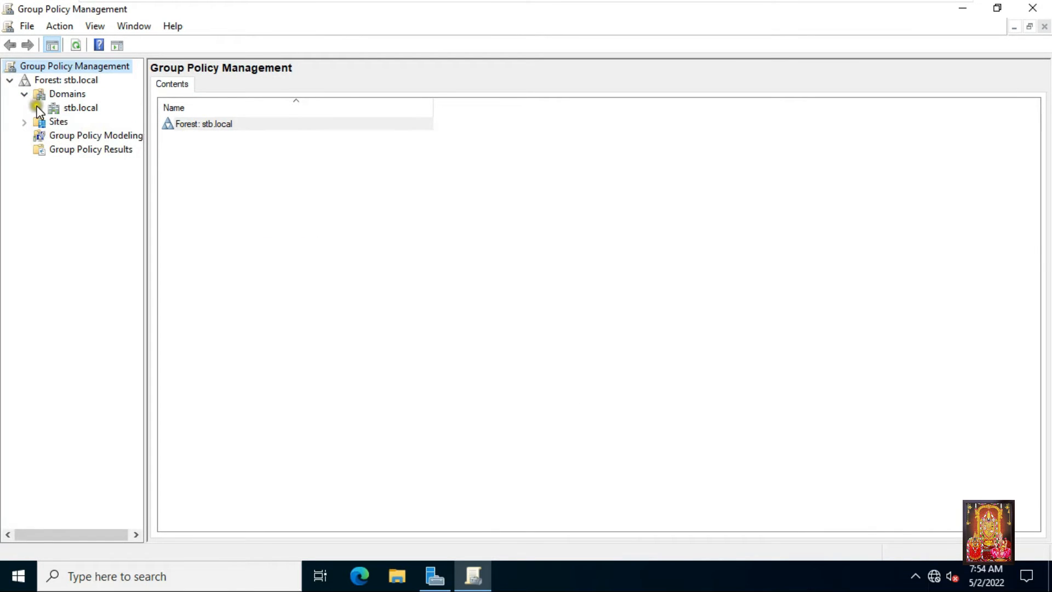
left_click(39, 108)
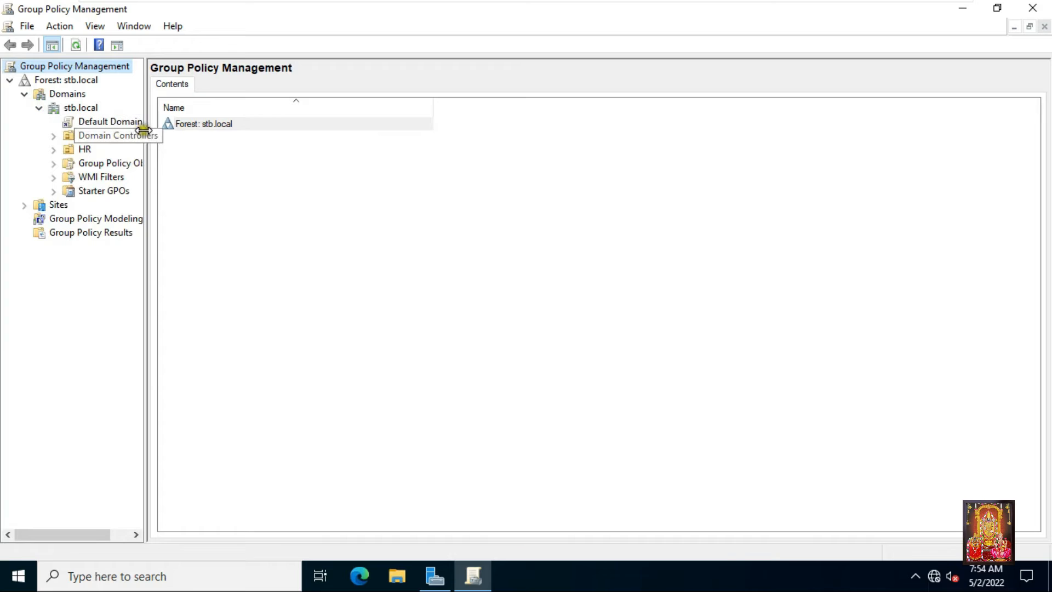
left_click_drag(142, 129, 255, 139)
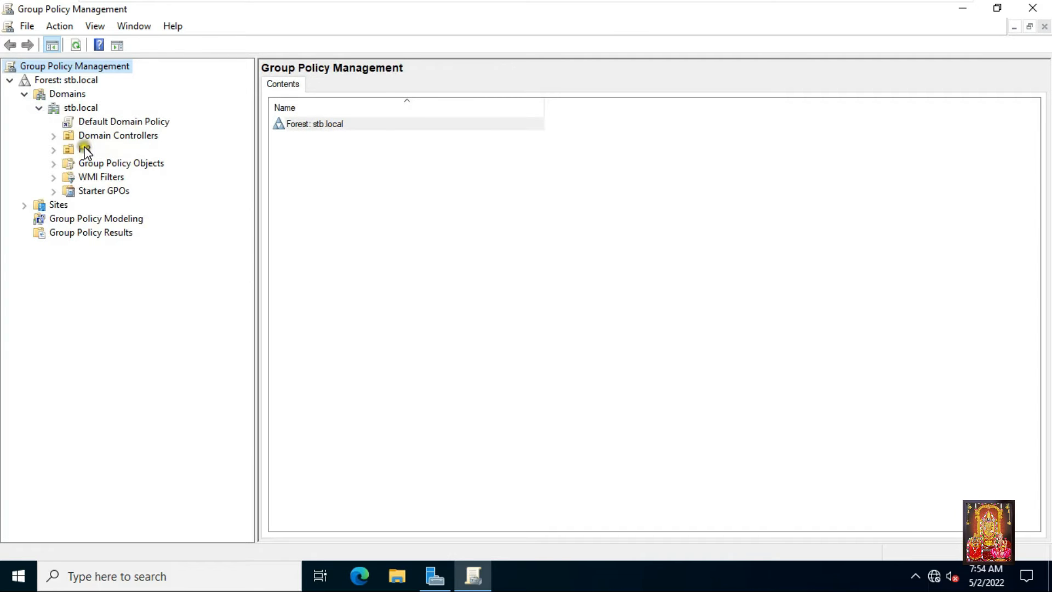
- Create a Group Policy Object named "Printers" linked to the HR organizational unit, without a source starter GPO
left_click(85, 149)
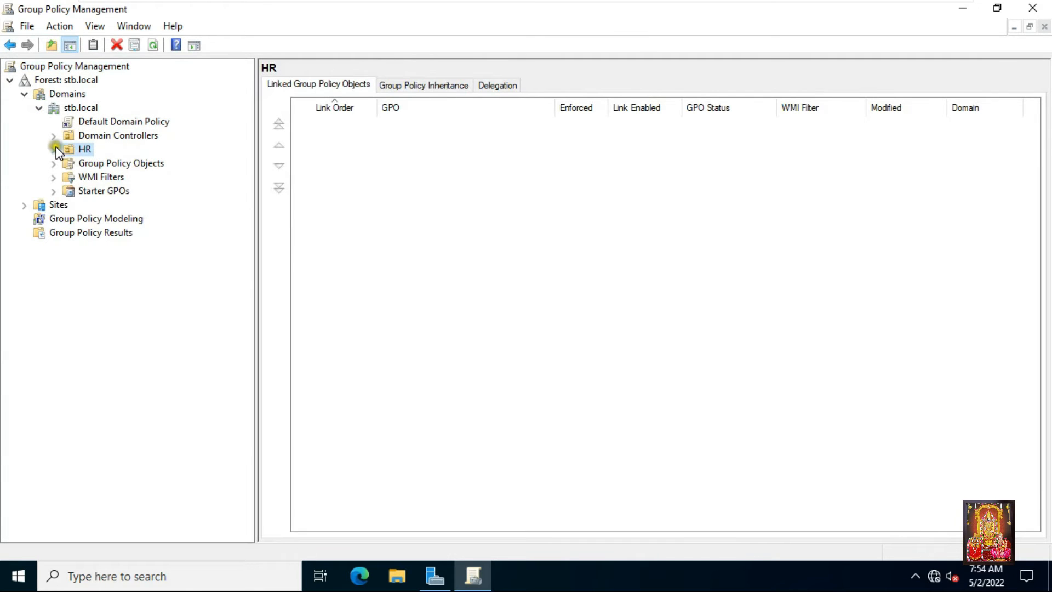
right_click(85, 153)
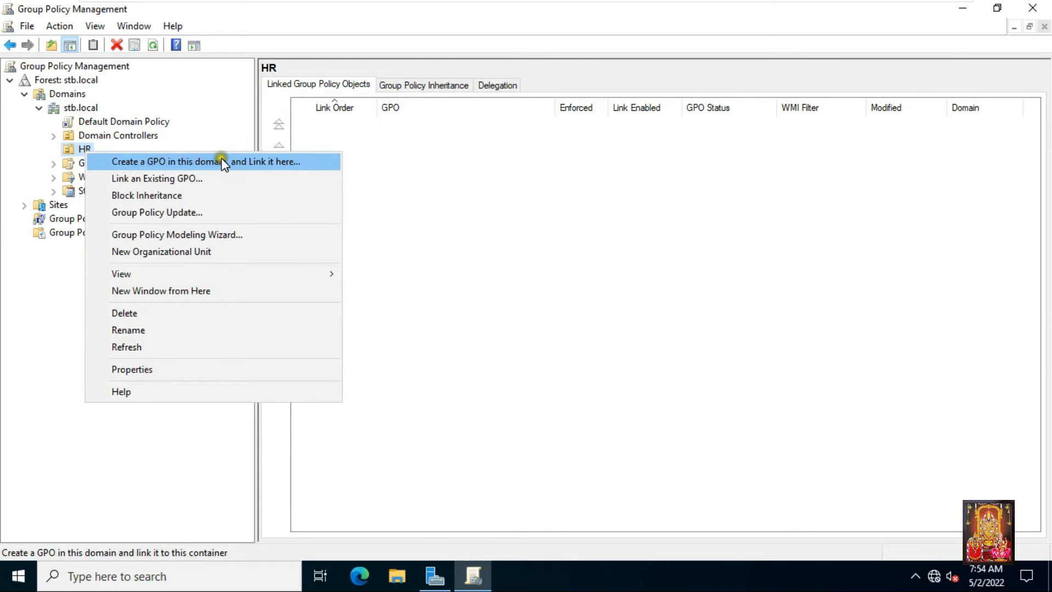
left_click(261, 163)
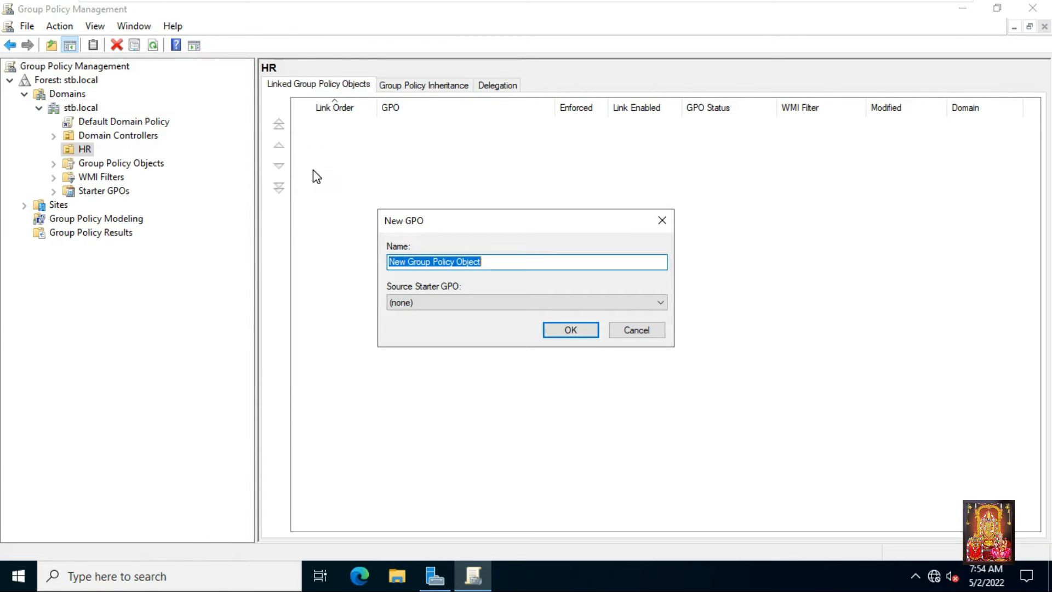
type("Printer")
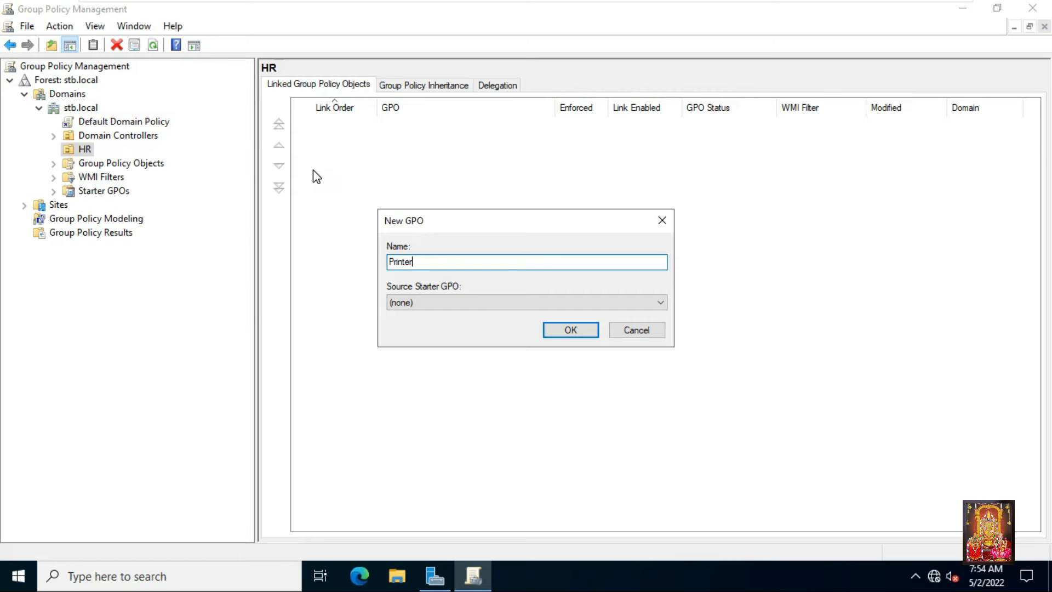
type("s")
left_click(556, 329)
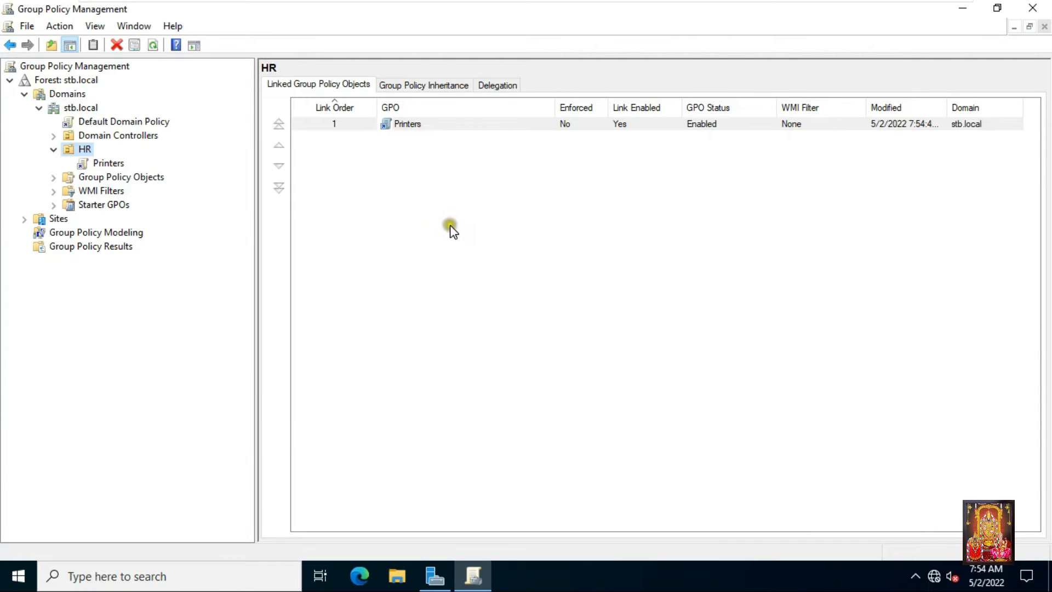
- Open the Printers GPO under HR for editing in a maximized Group Policy Management Editor
left_click(119, 164)
left_click(635, 317)
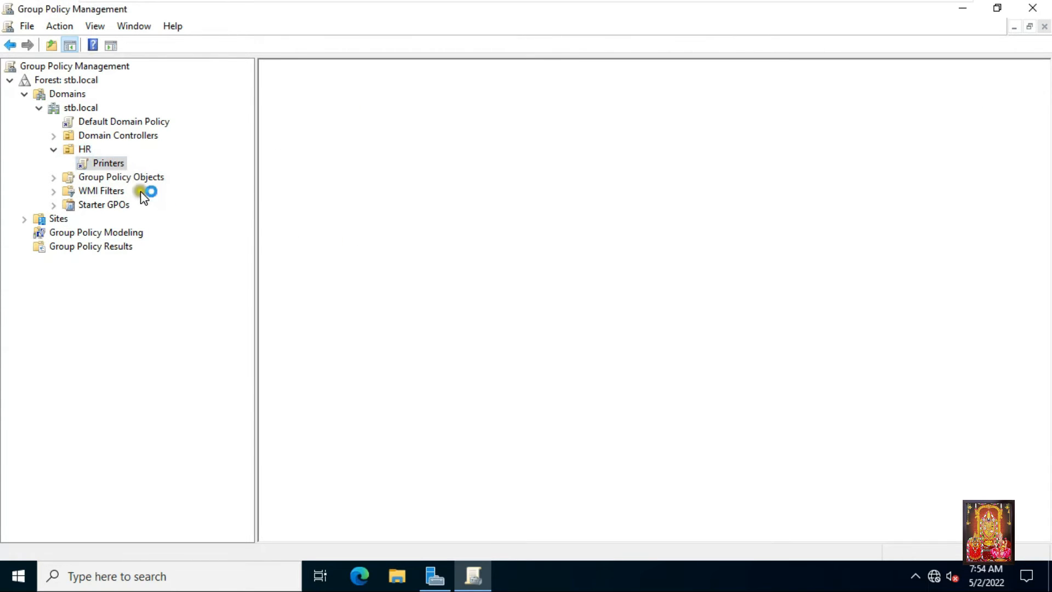
right_click(117, 164)
left_click(157, 176)
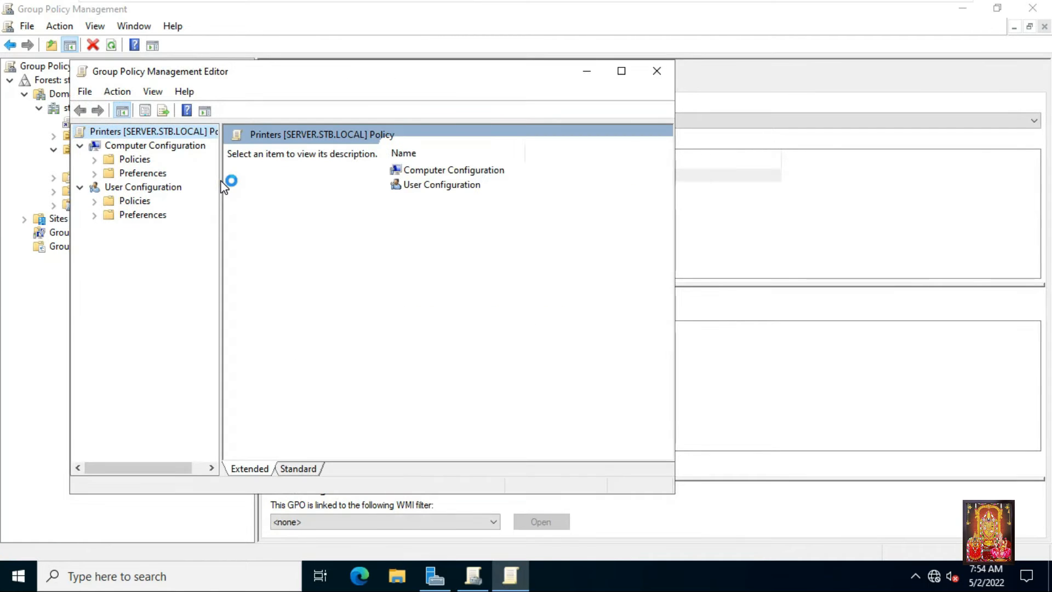
left_click(623, 73)
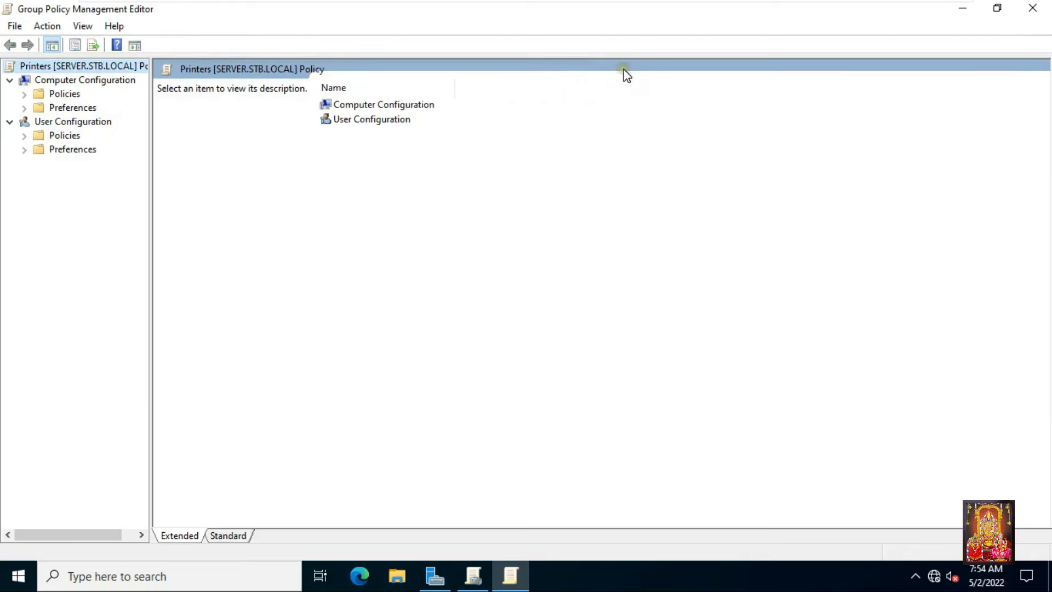
- Expand the User Configuration preferences down to Control Panel Settings, widen the tree, and show the Printers preference items
left_click(55, 153)
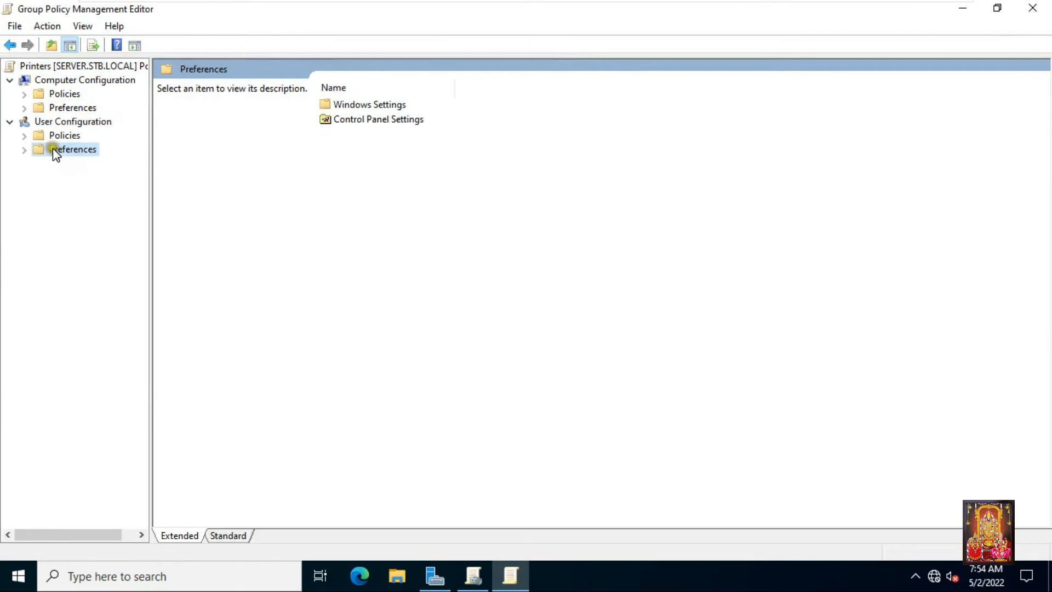
left_click(24, 149)
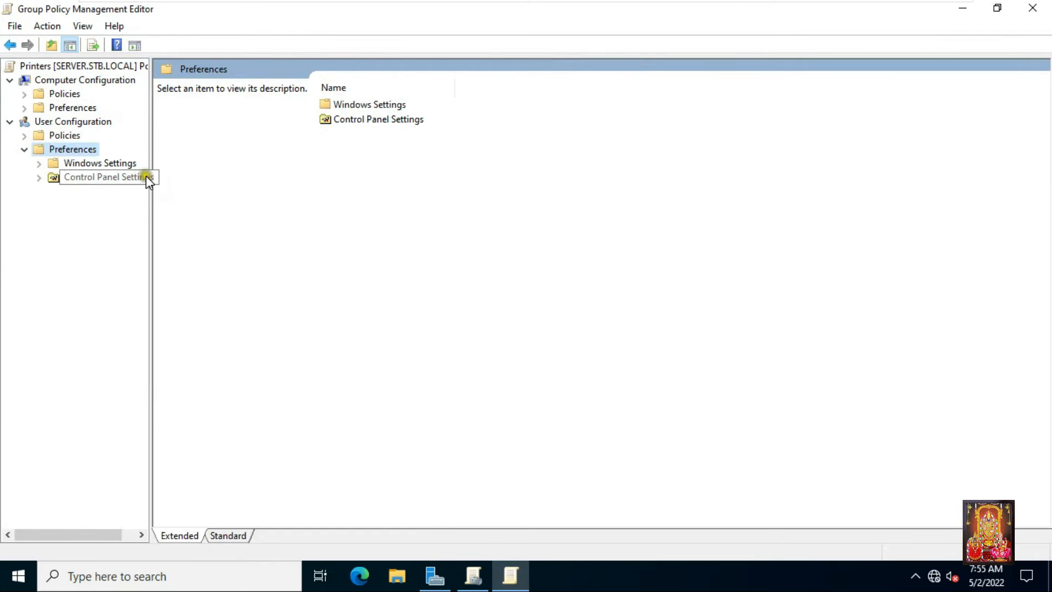
left_click_drag(150, 176, 196, 176)
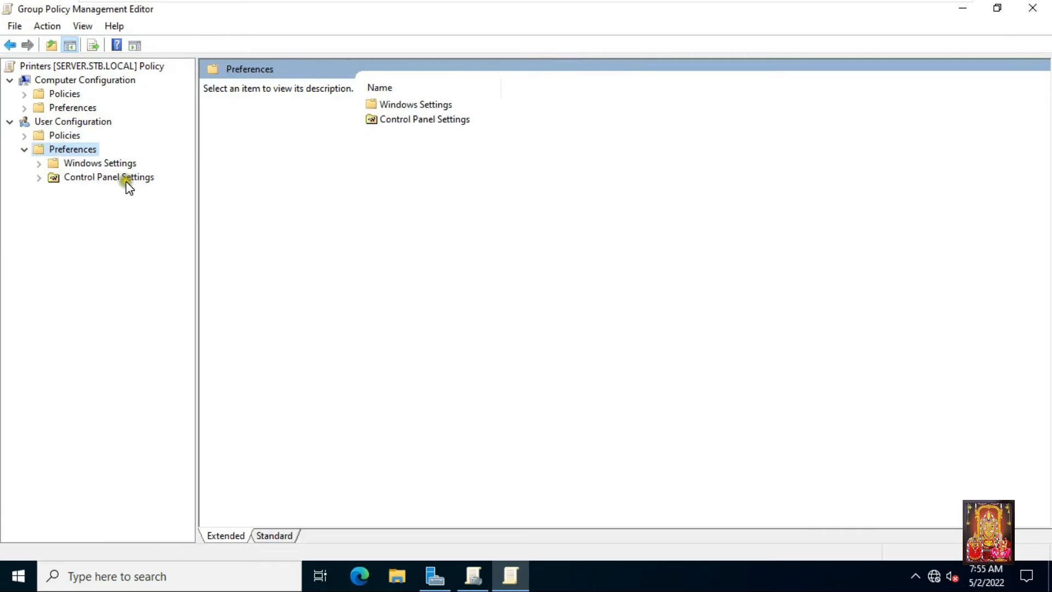
left_click(38, 178)
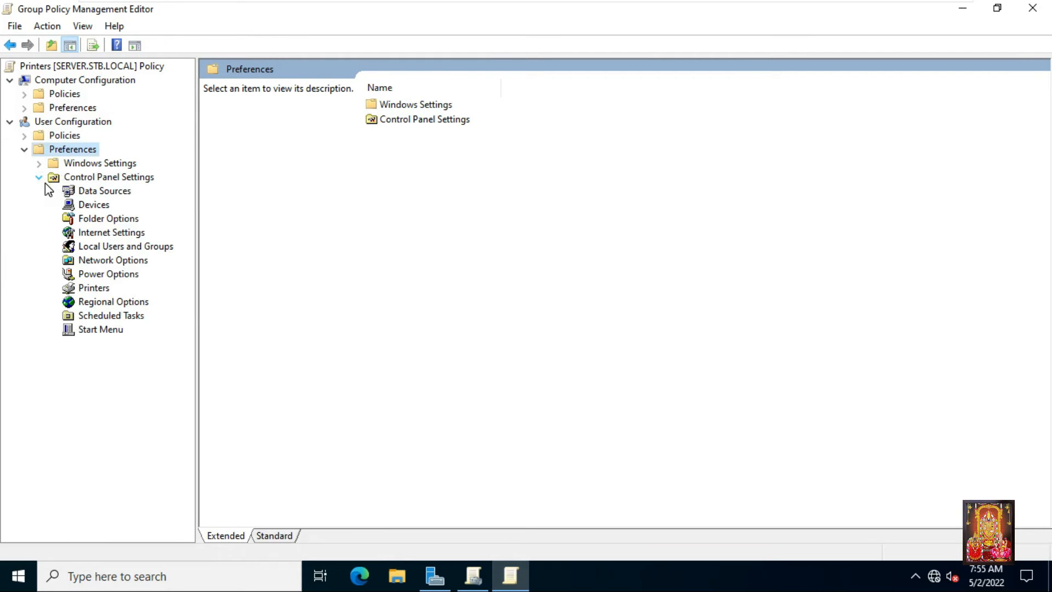
left_click(101, 288)
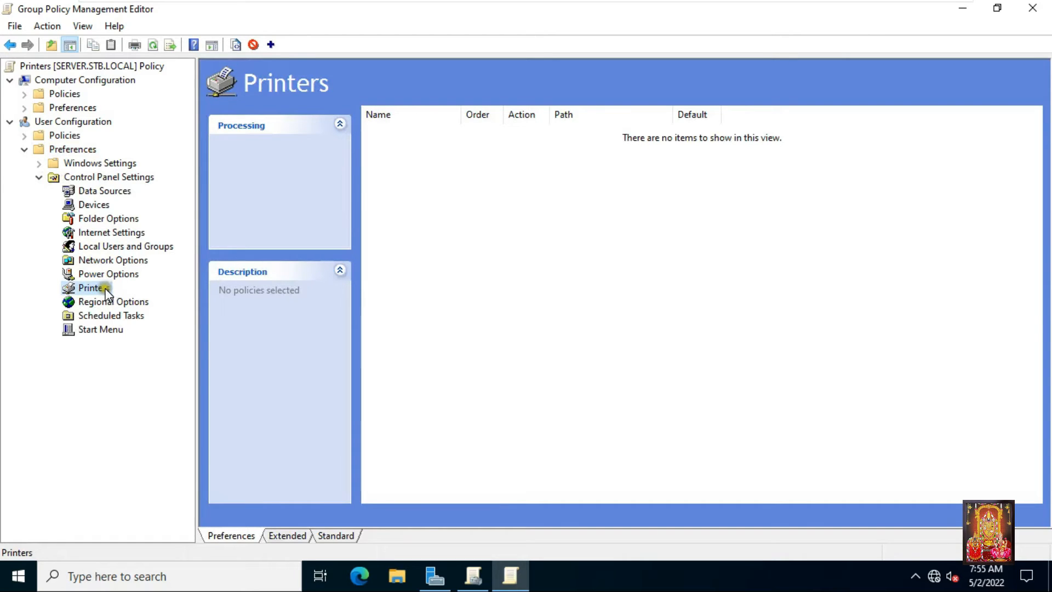
- Create a new shared printer preference item with the Update action and the share path \\server\ibm9pinprinter
right_click(105, 289)
mouse_move(133, 299)
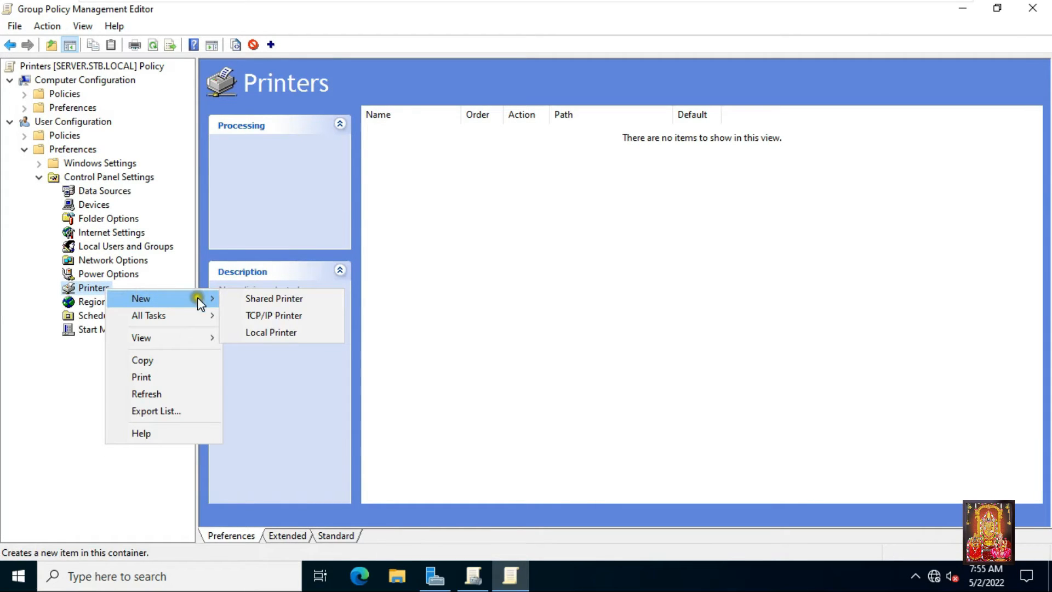
left_click(268, 301)
left_click(482, 242)
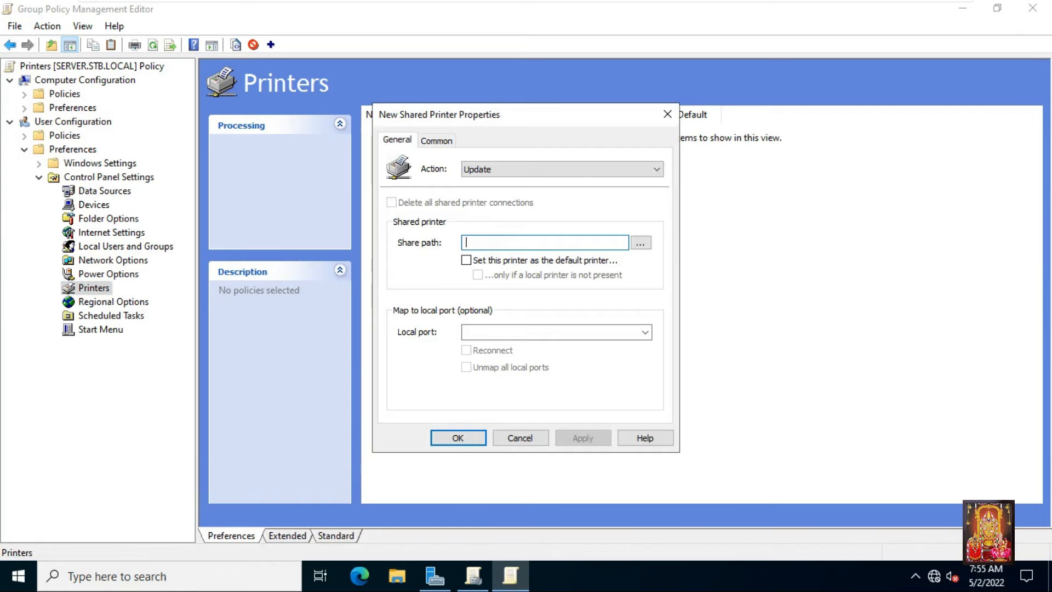
type("\\\\server")
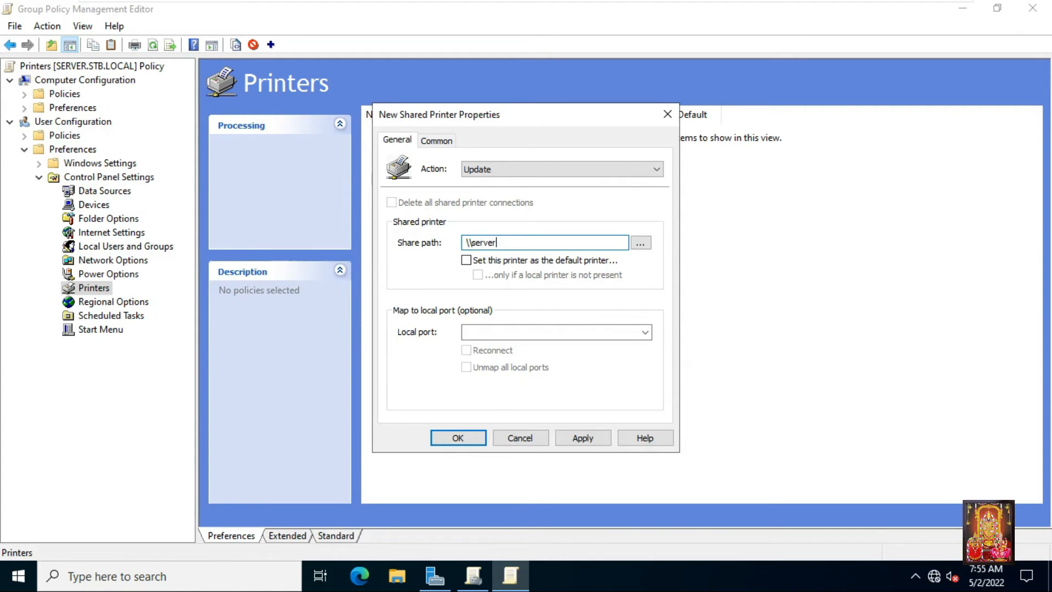
type("\\ibm9pinprinter")
key("Tab")
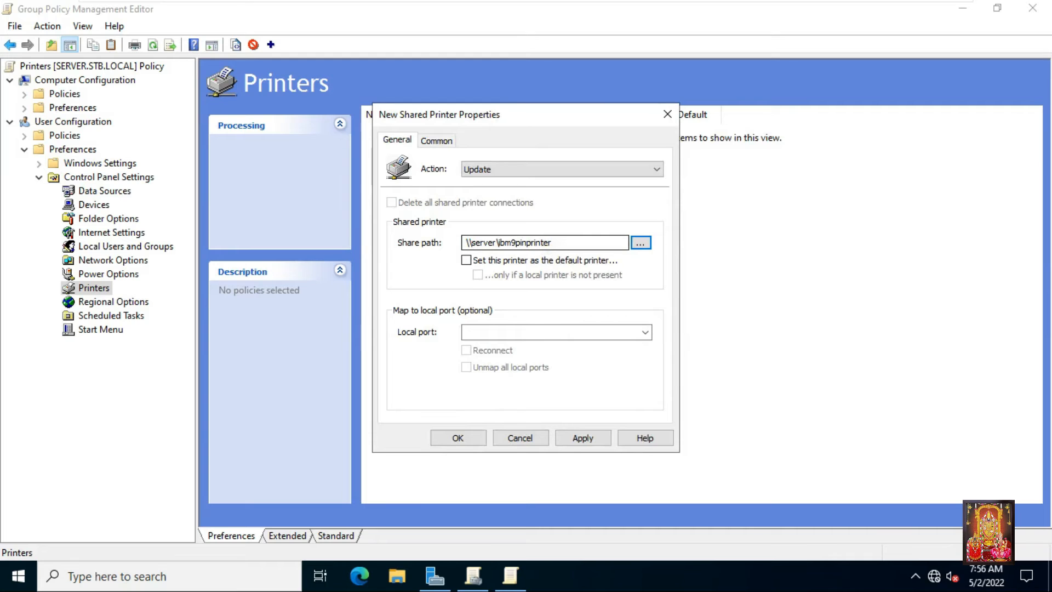
- Enable running in the logged-on user's security context and item-level targeting for the printer, and add a Security Group targeting item
left_click(433, 141)
left_click(408, 192)
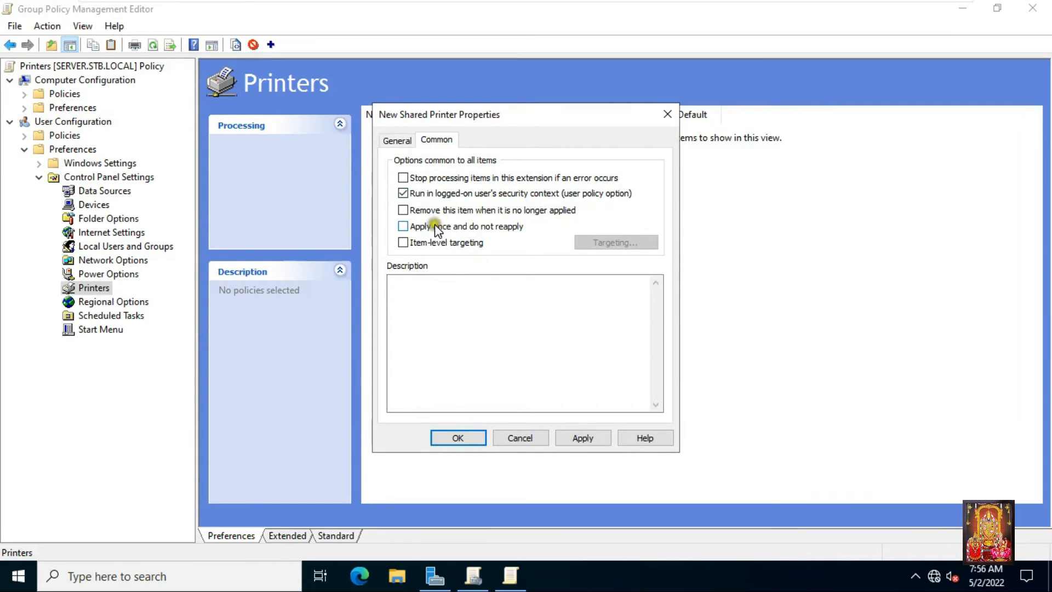
left_click(404, 242)
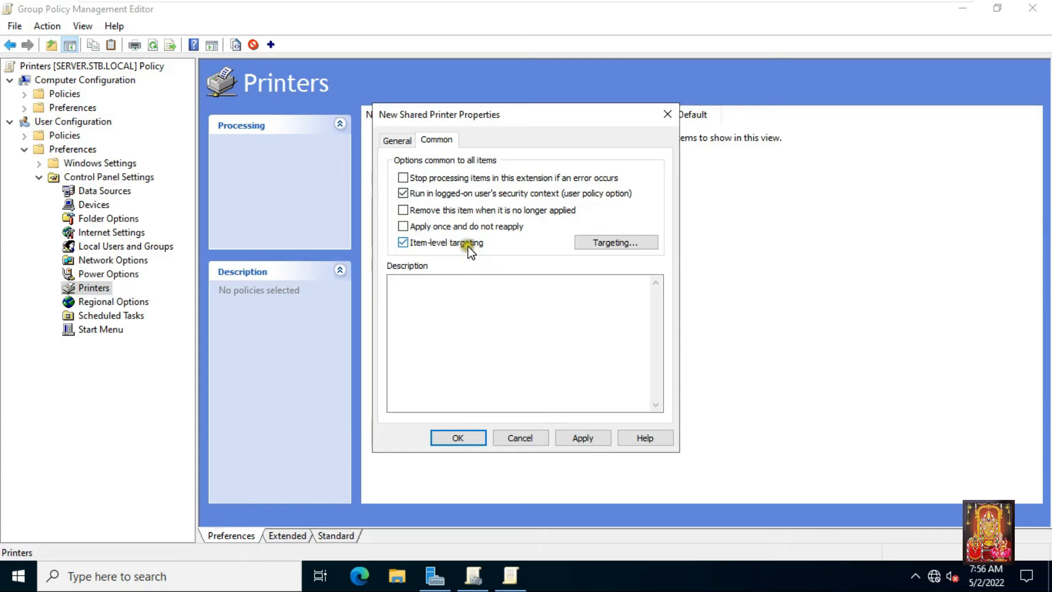
left_click(612, 247)
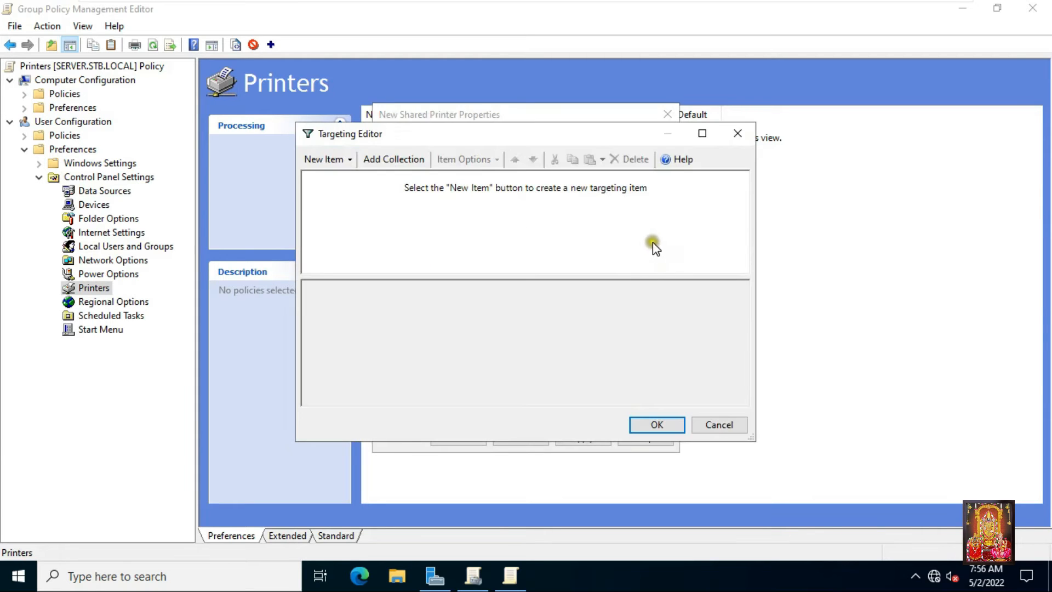
left_click(345, 159)
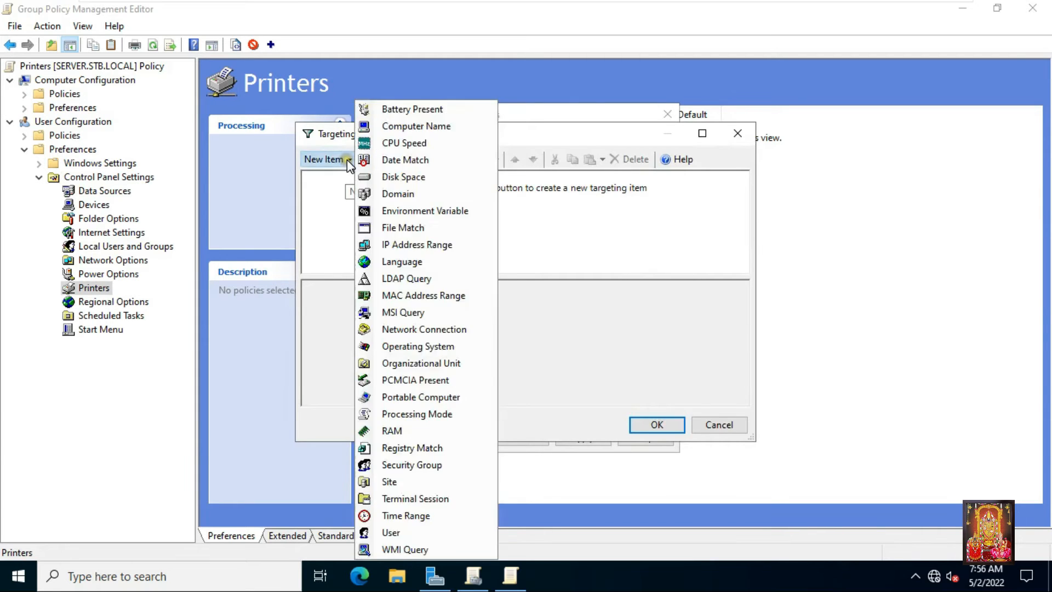
left_click(438, 465)
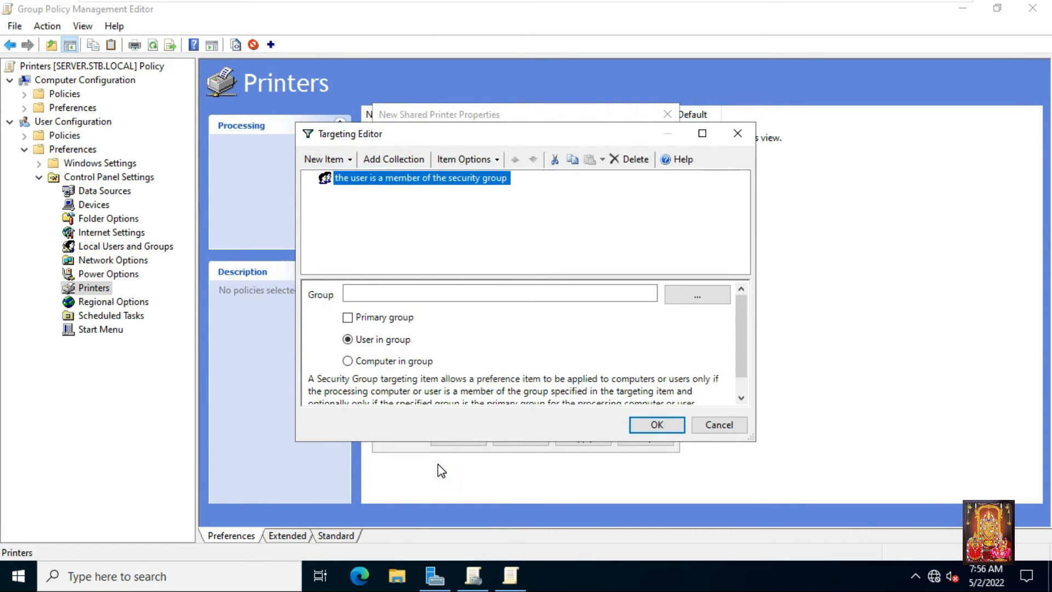
- Find the Shared Printer group in stb.local, assign it to the security group targeting item, and accept the targeting
left_click(366, 293)
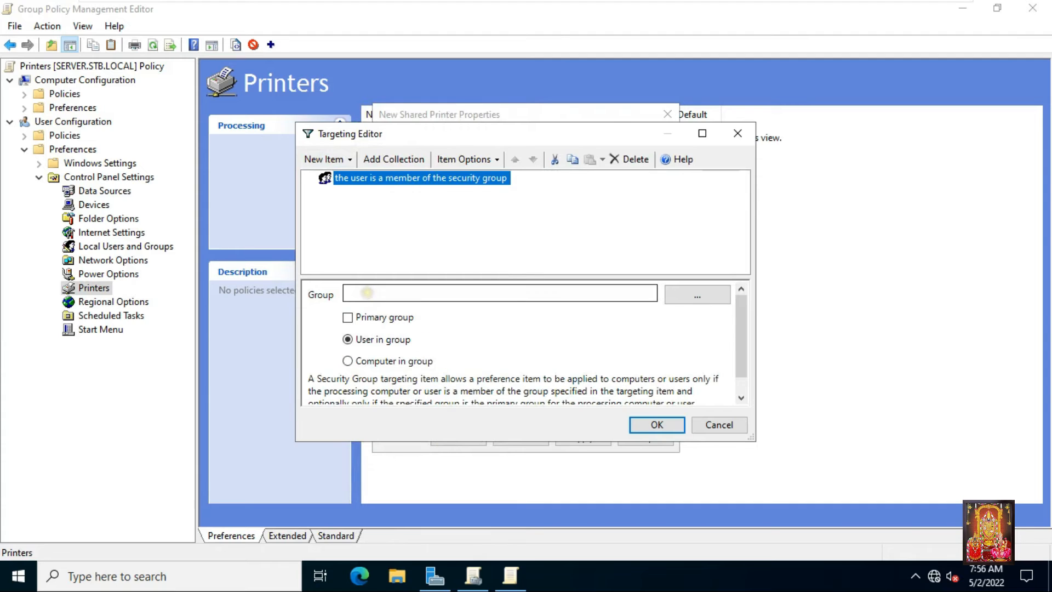
left_click(684, 304)
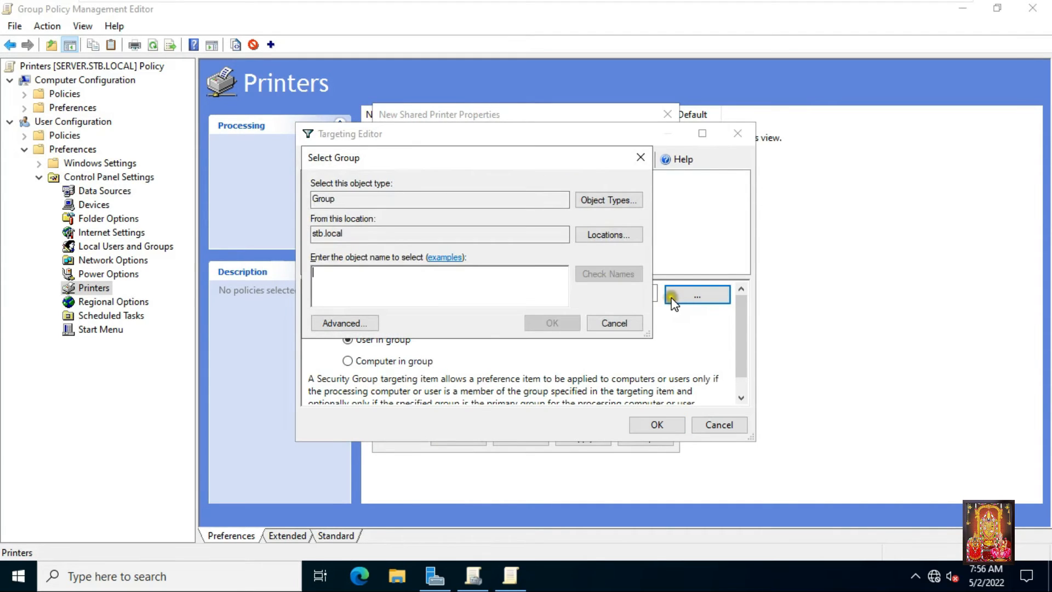
left_click(371, 328)
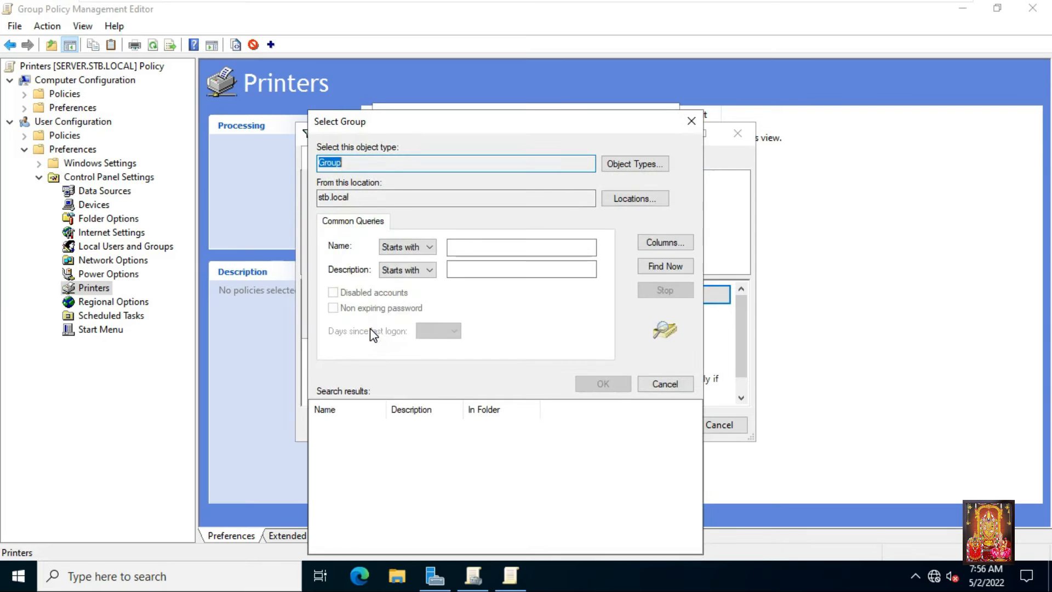
left_click(668, 269)
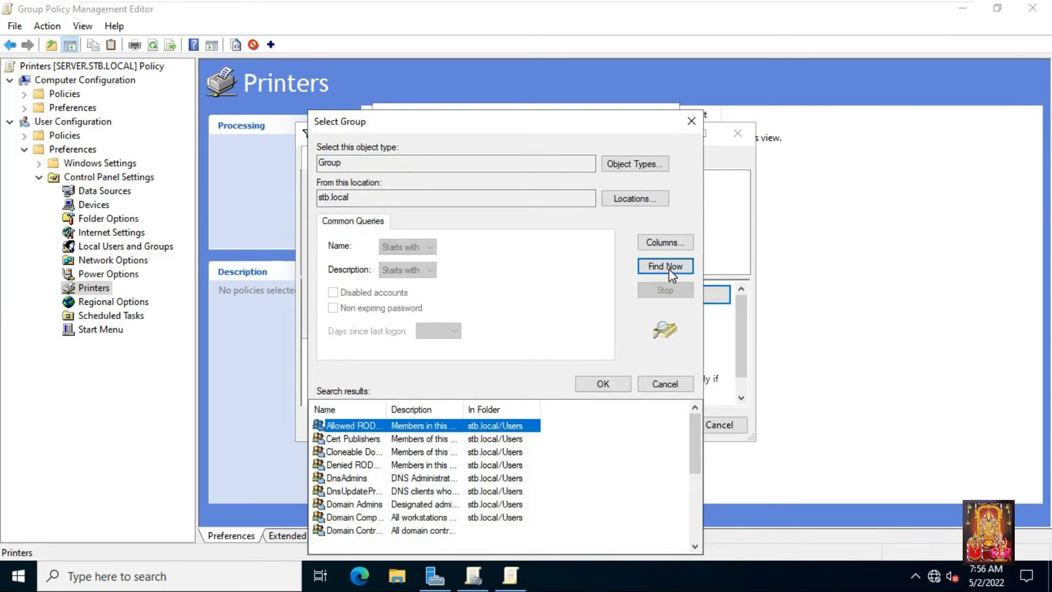
left_click(344, 491)
left_click_drag(692, 432, 696, 502)
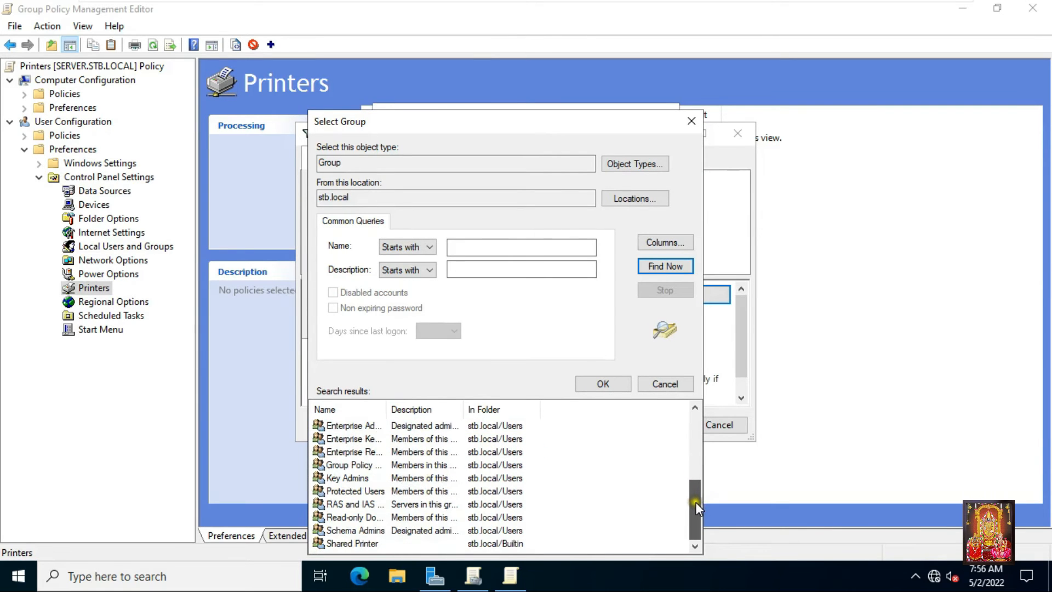
left_click(334, 544)
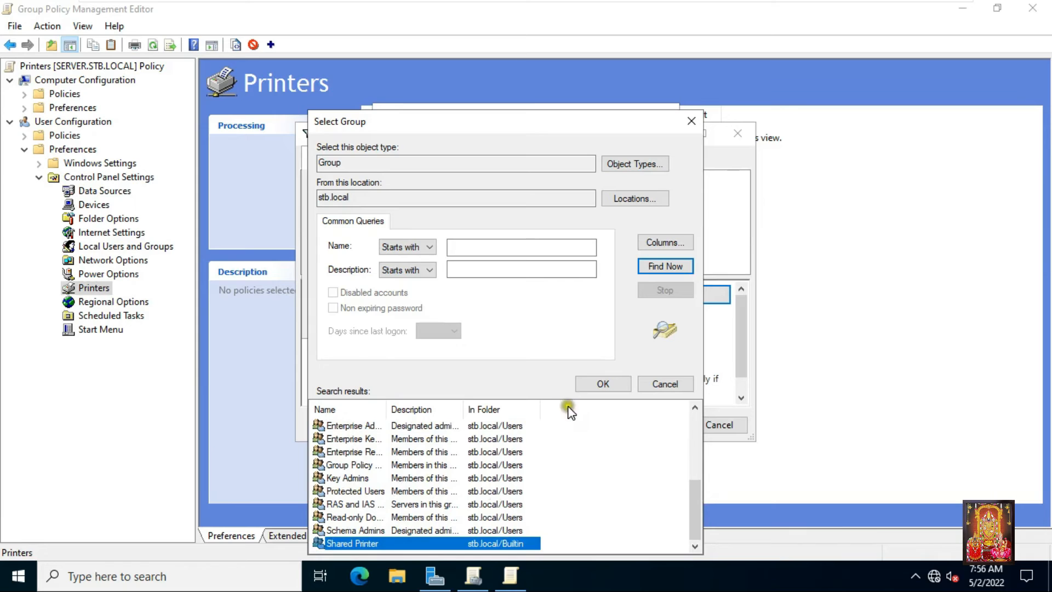
left_click(602, 383)
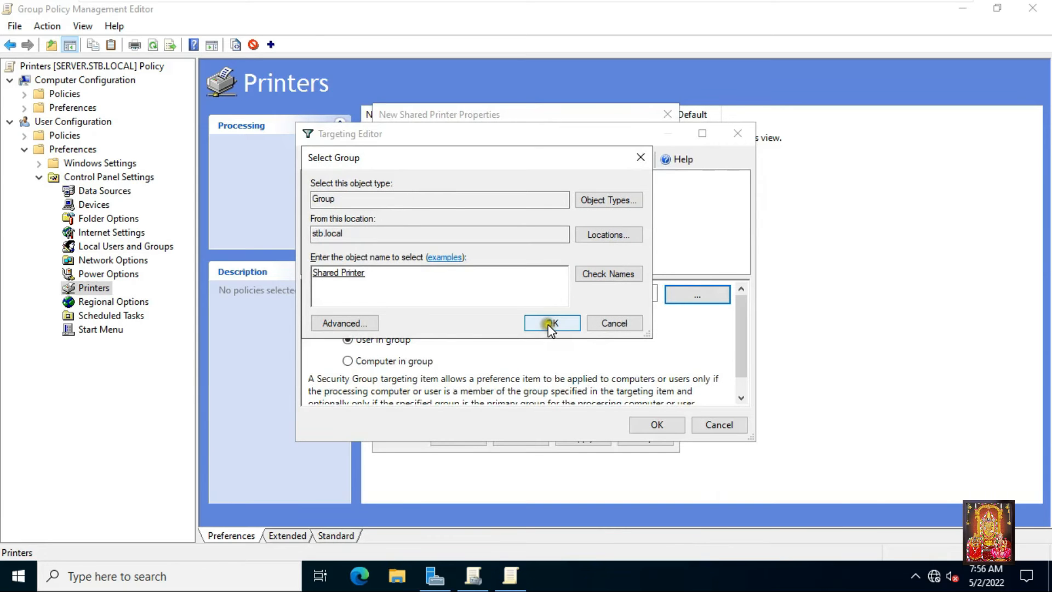
left_click(551, 324)
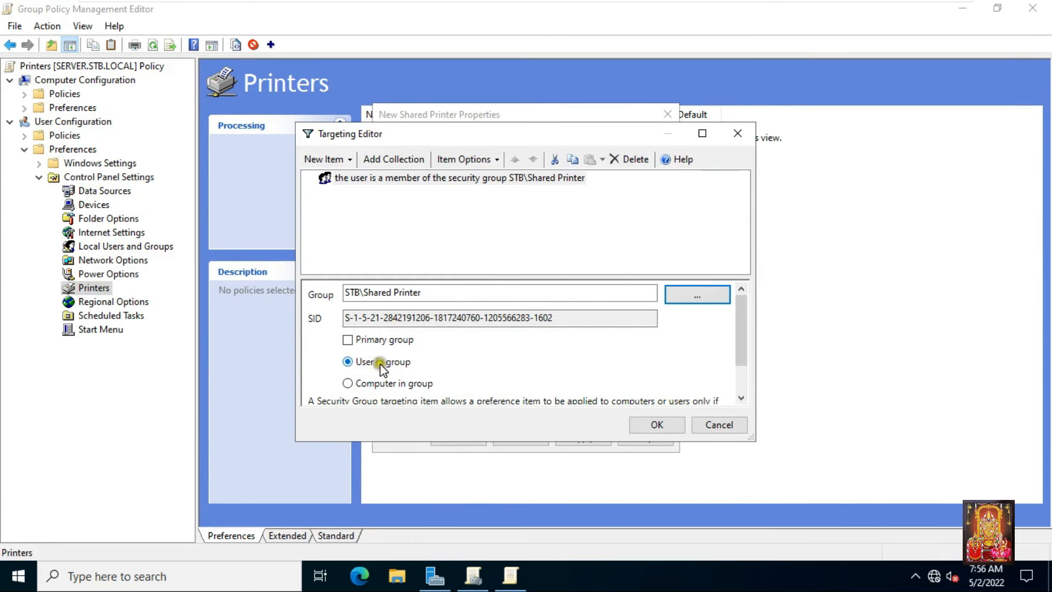
left_click(655, 427)
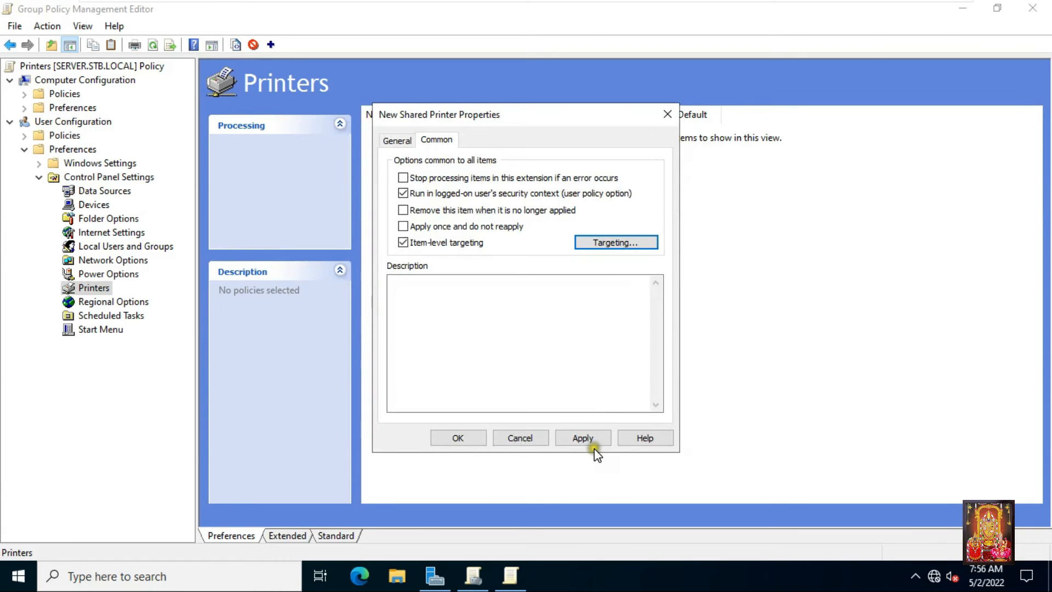
- Apply and save the shared printer item, and close the Group Policy Management Editor and Group Policy Management
left_click(588, 438)
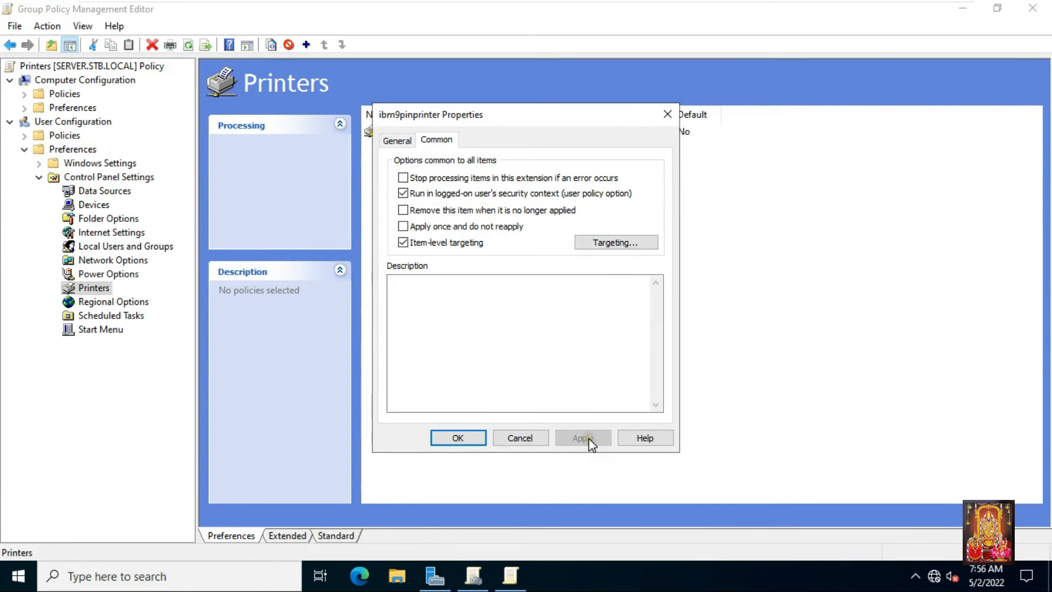
left_click(395, 140)
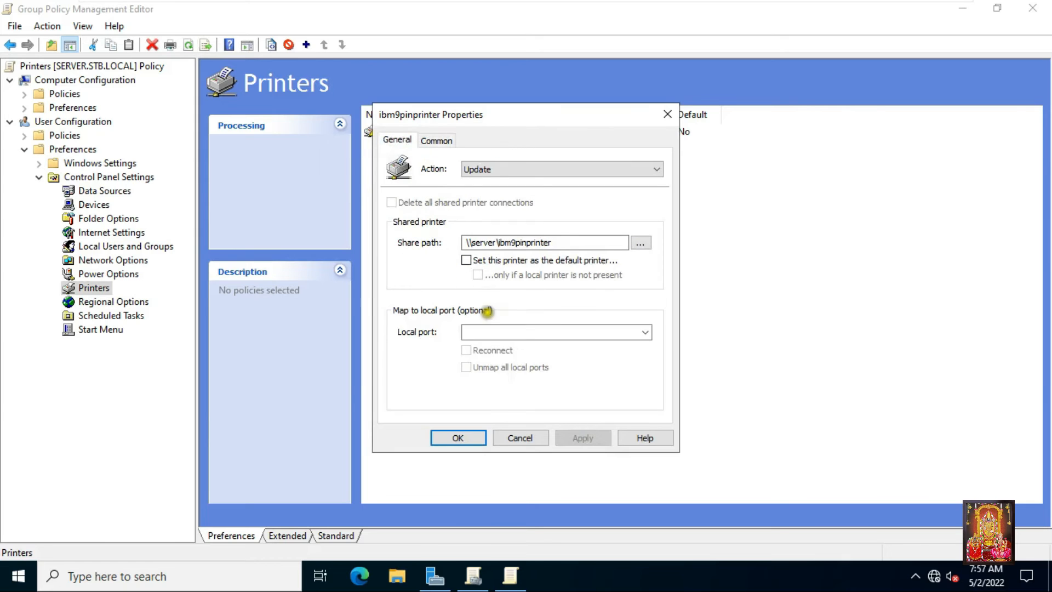
left_click(458, 437)
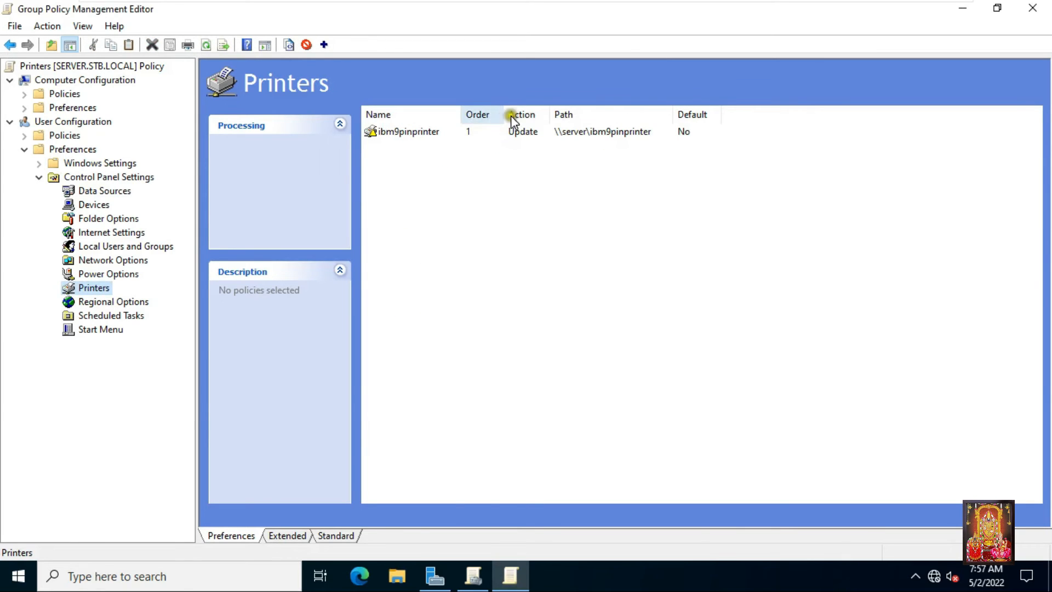
left_click(1028, 11)
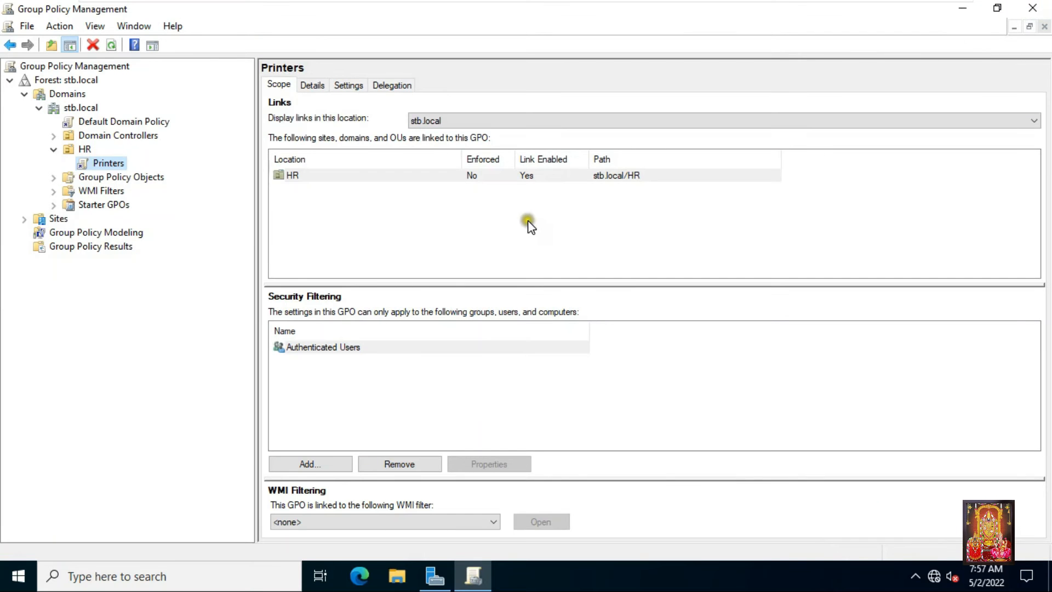
left_click(1038, 12)
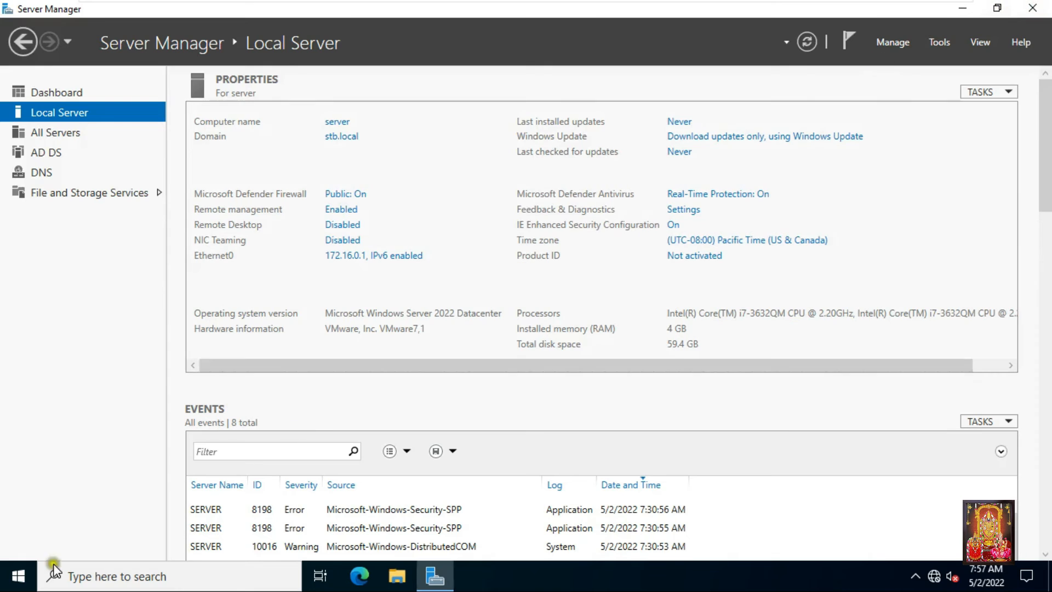
- Run gpupdate on the server to refresh Group Policy
right_click(18, 575)
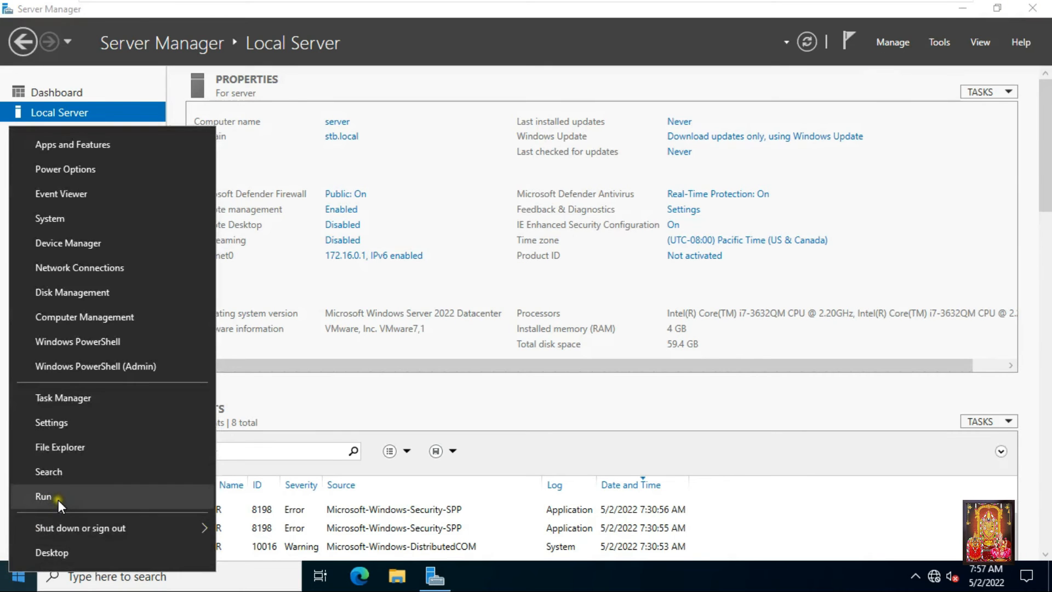
left_click(43, 496)
type("gpupdat")
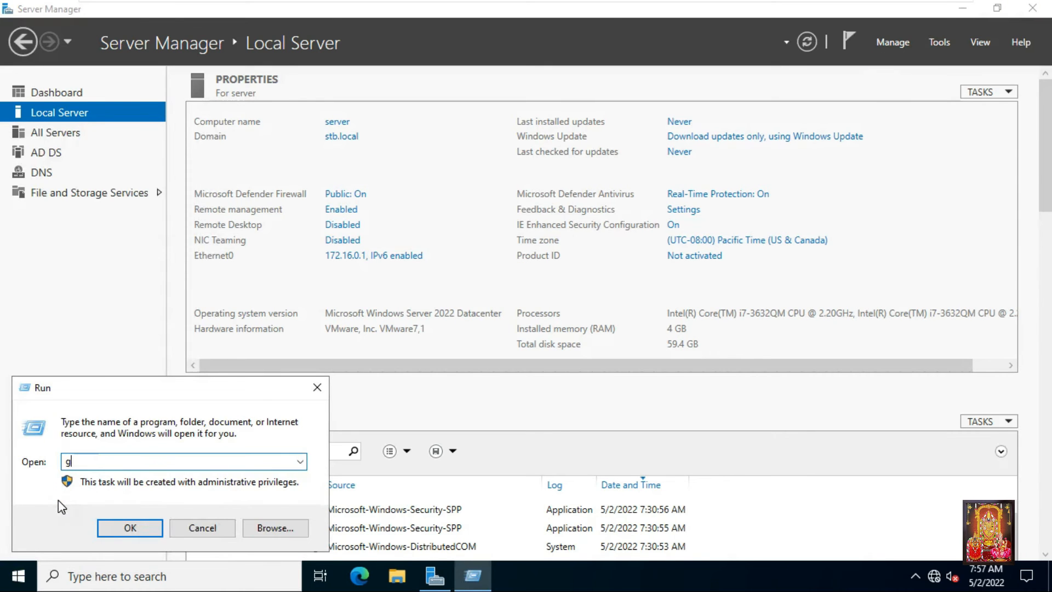
type("e")
key("Return")
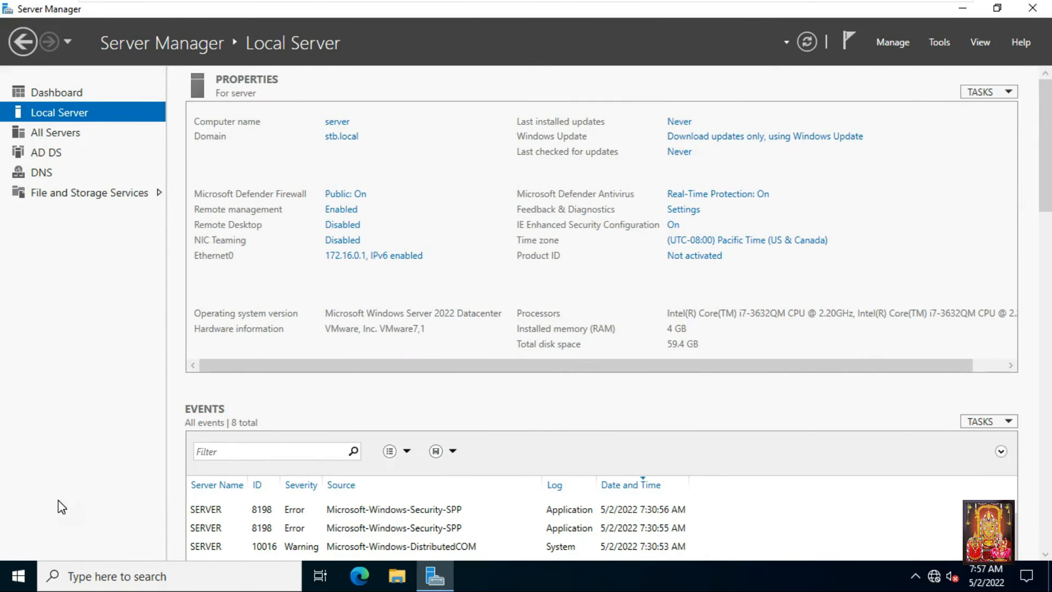
- Switch to the Windows 11 virtual machine and run gpupdate there
mouse_move(637, 2)
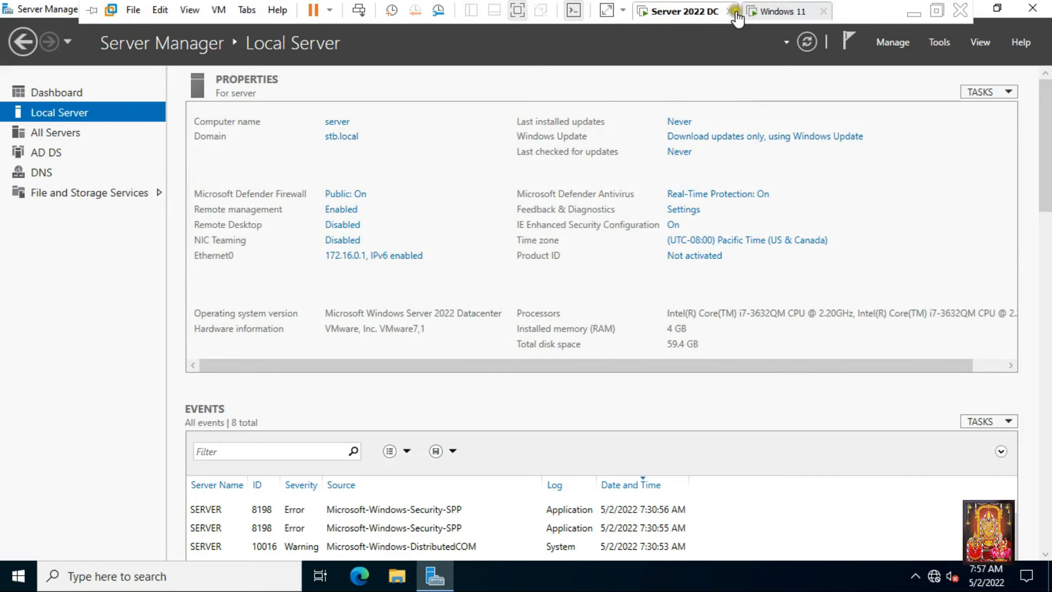
left_click(764, 12)
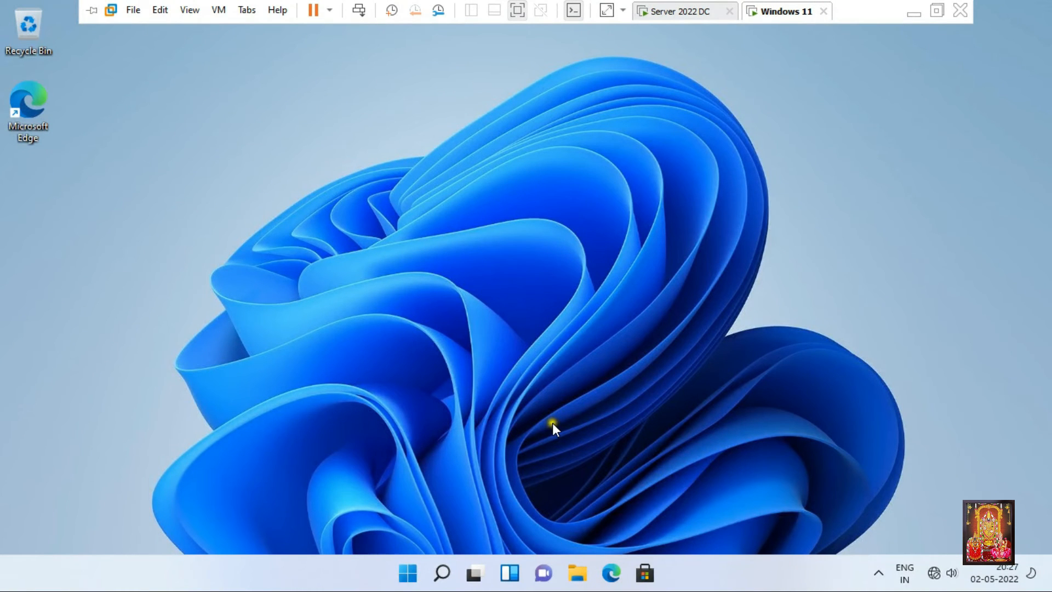
right_click(409, 574)
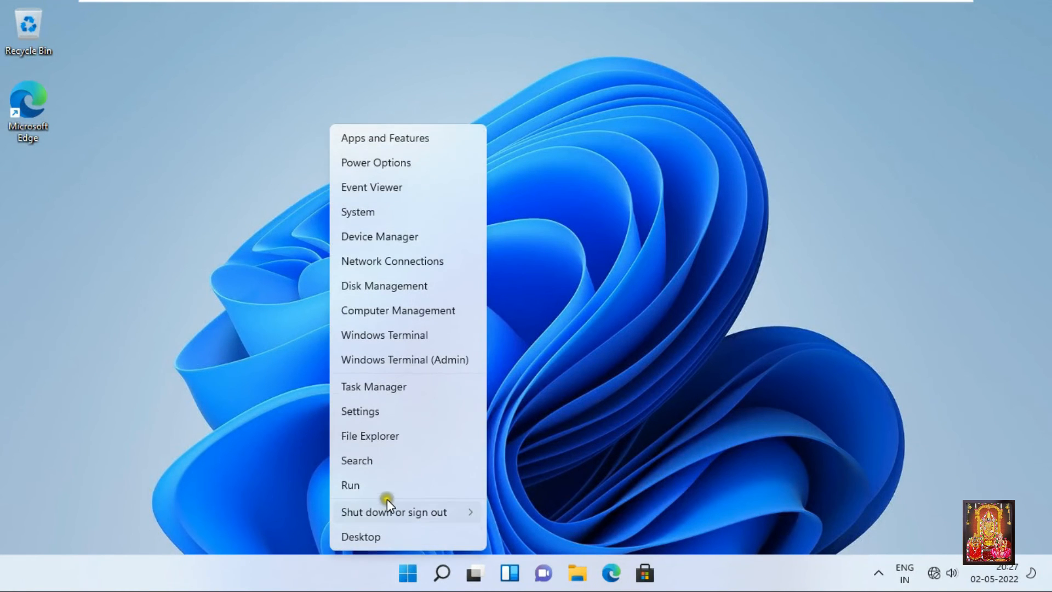
left_click(377, 486)
type("gpupdate")
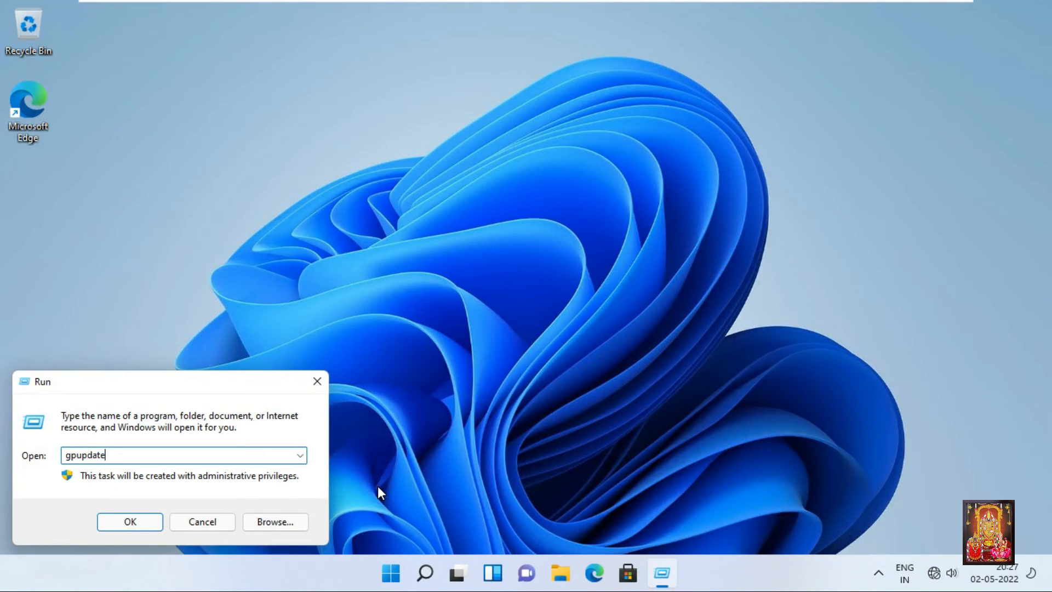
key("Return")
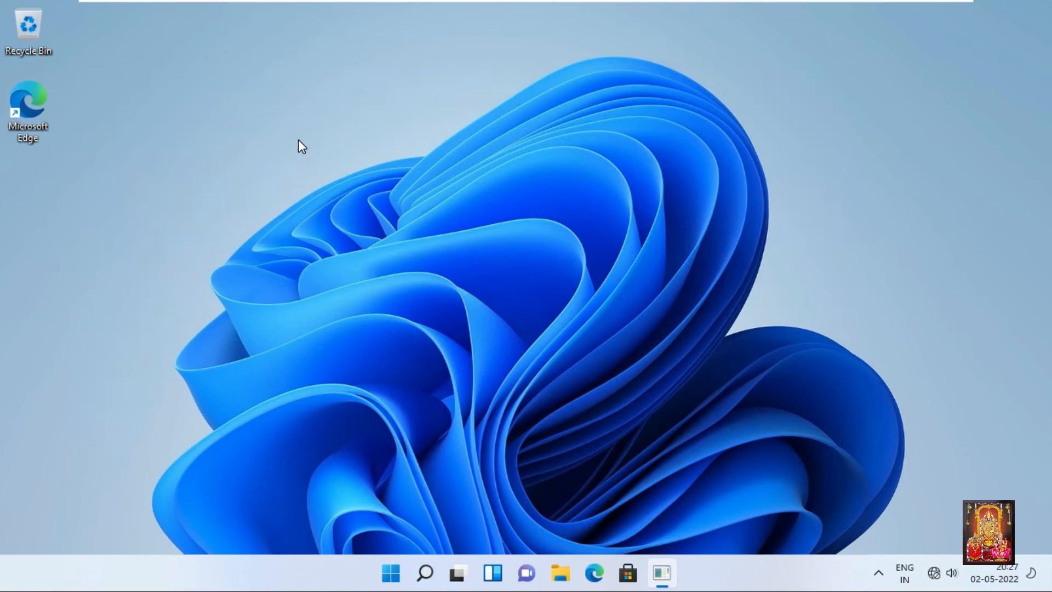
- Sign out of the Windows 11 client and open the sign-in form for another user
right_click(409, 574)
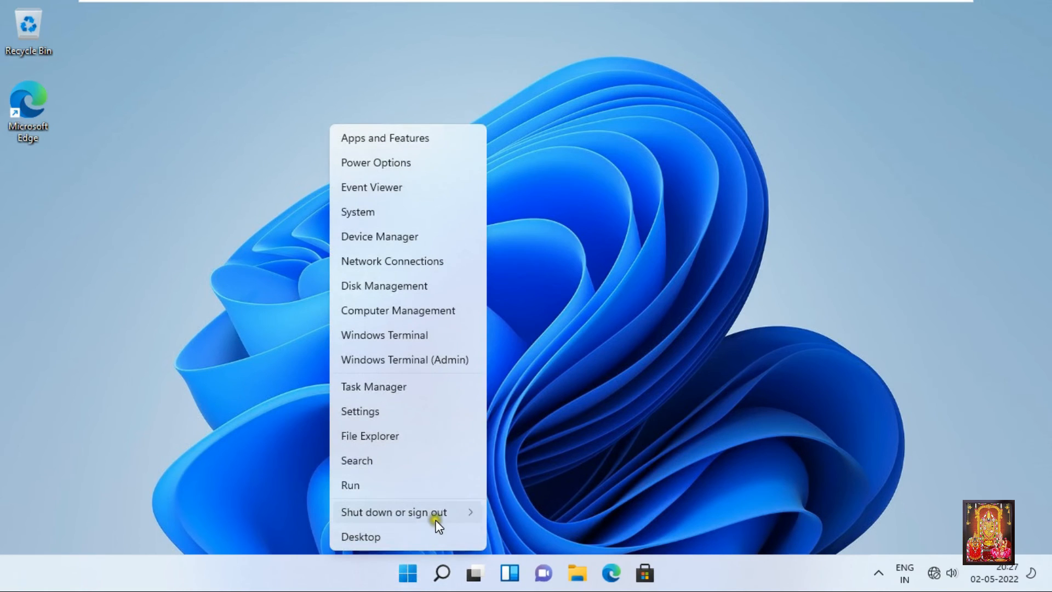
mouse_move(439, 517)
left_click(511, 470)
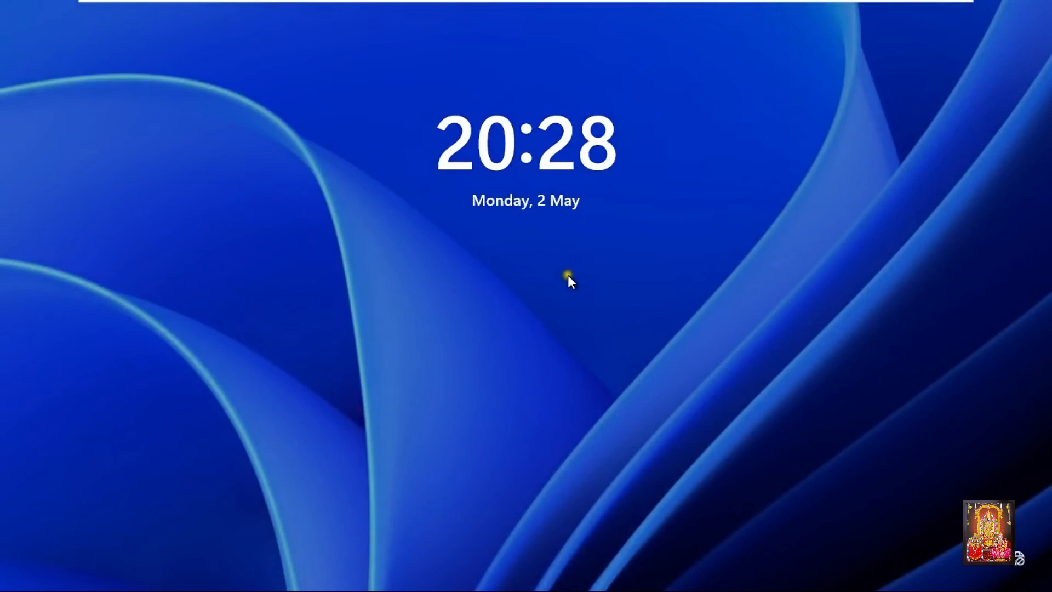
left_click(568, 276)
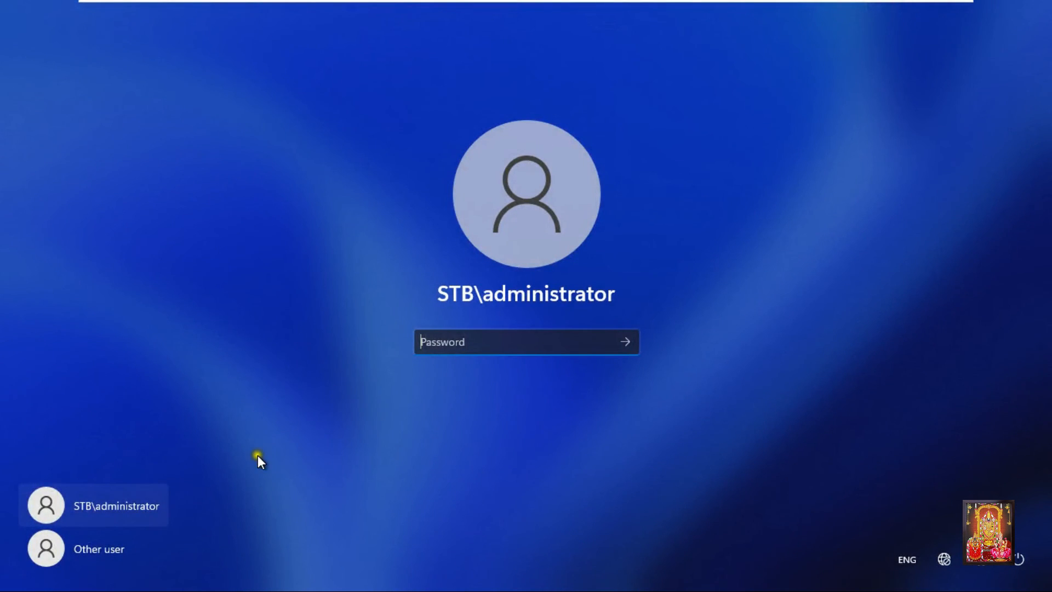
left_click(90, 550)
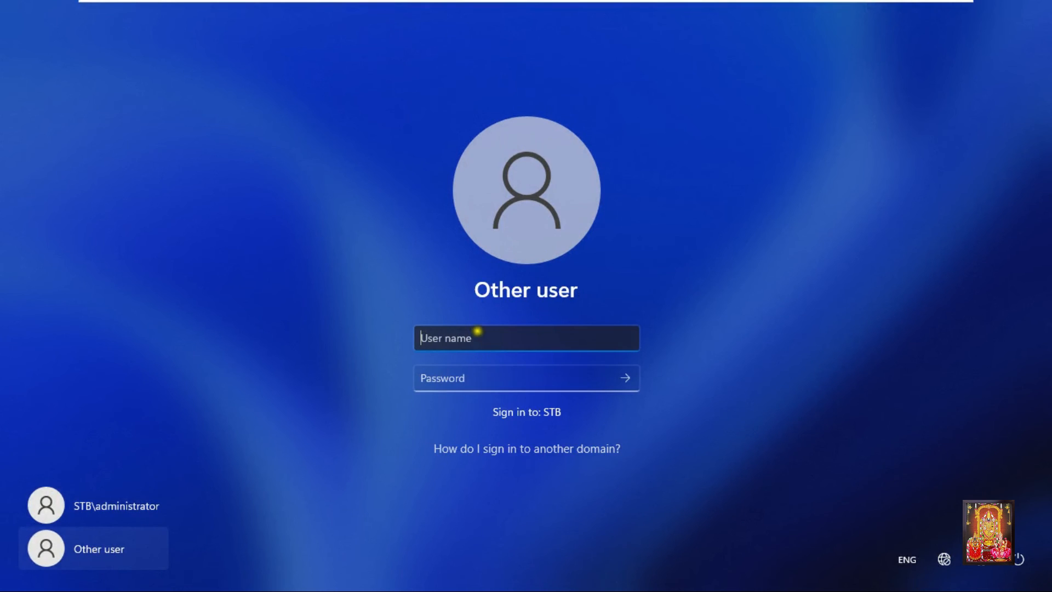
- Sign in to the Windows 11 client with the HR user's user name and account password, and dismiss the Start menu
type("sunil")
key("Tab")
type("*******")
key("Return")
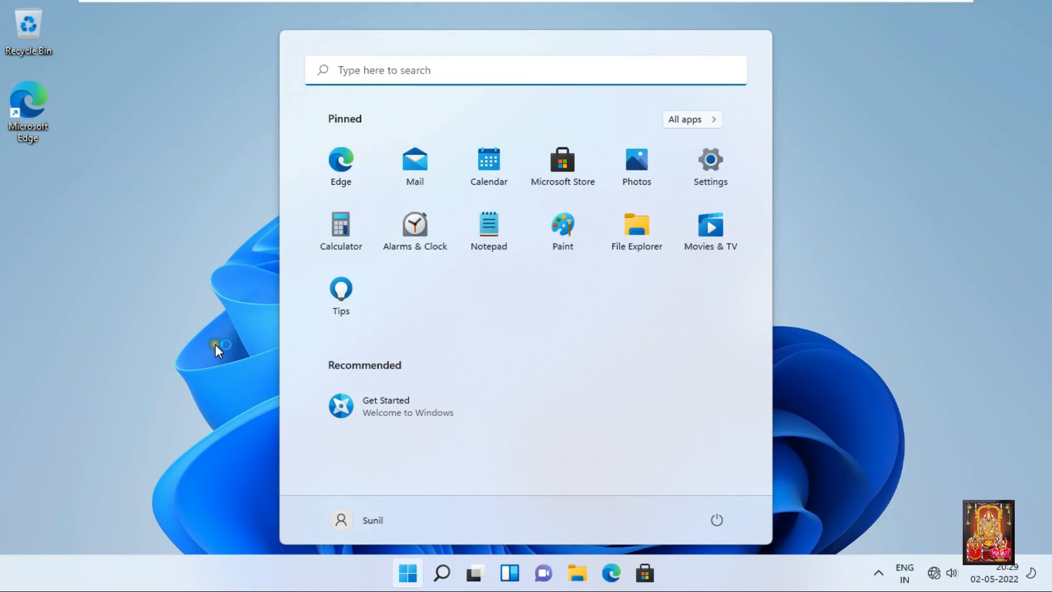
left_click(215, 344)
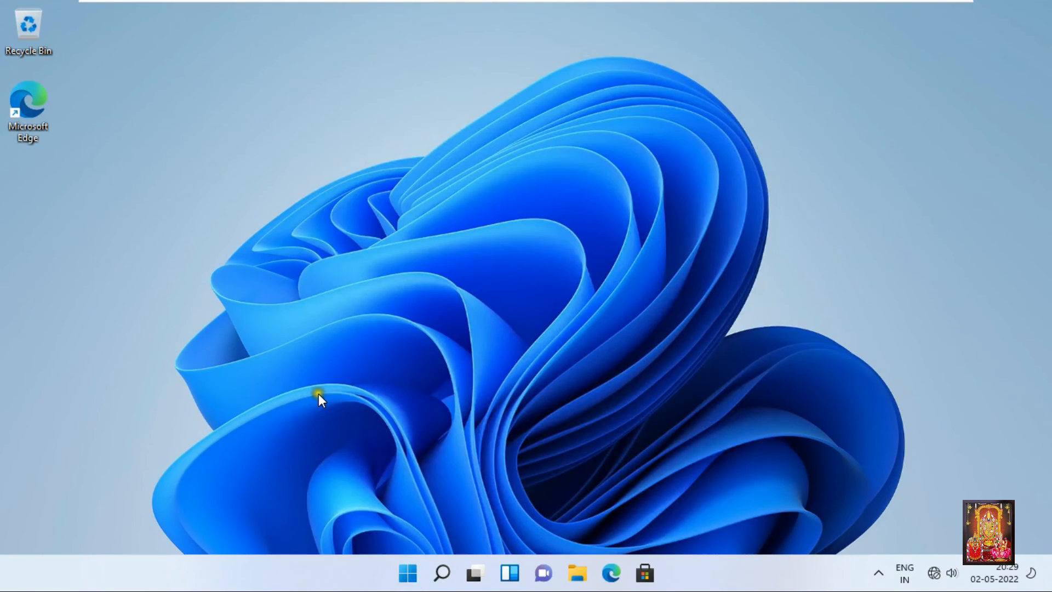
- Open Control Panel by running the command "control"
right_click(410, 576)
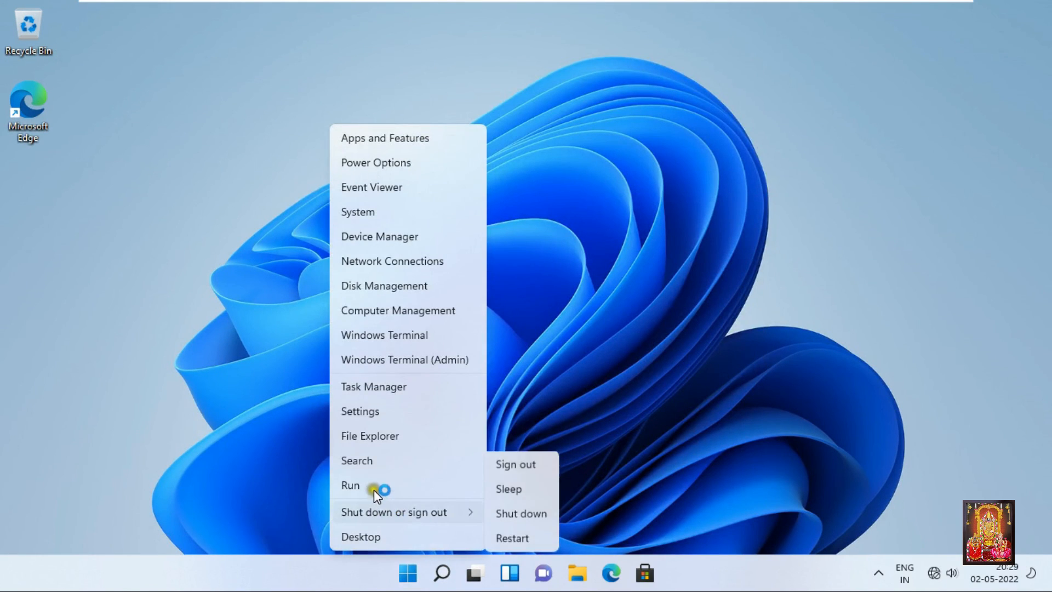
left_click(371, 485)
type("control")
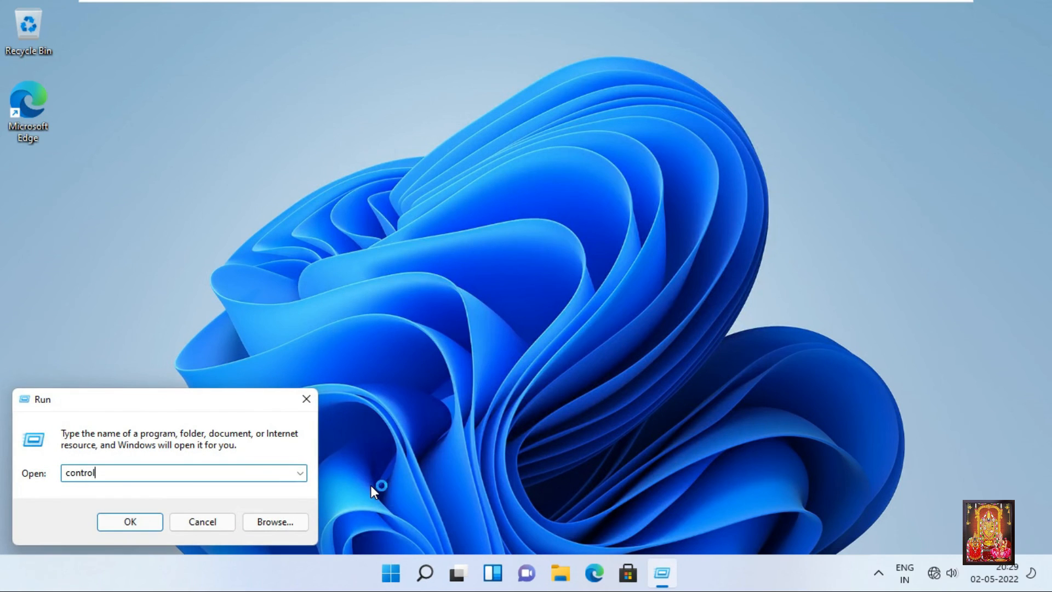
key("Return")
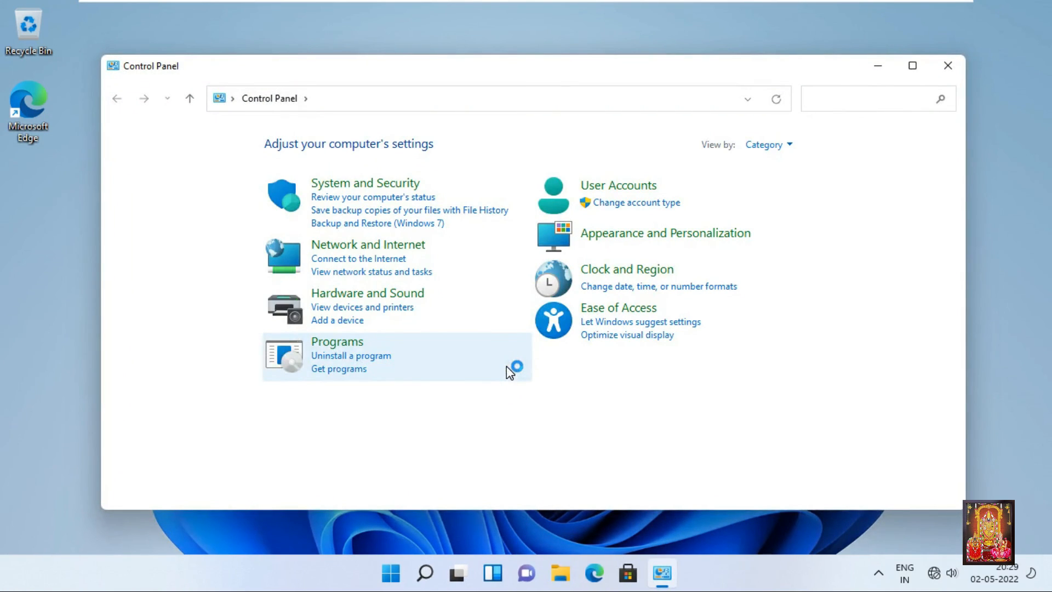
- Search Control Panel for "printer", check the IBM Graphics 9pin printer in Devices and Printers, and close the window
type("printer")
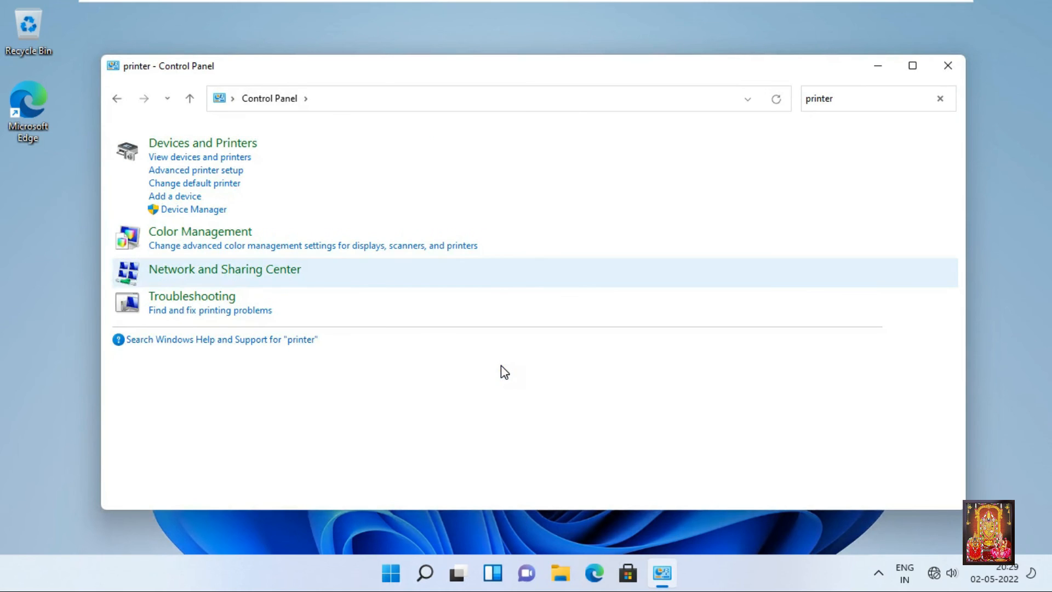
left_click(201, 147)
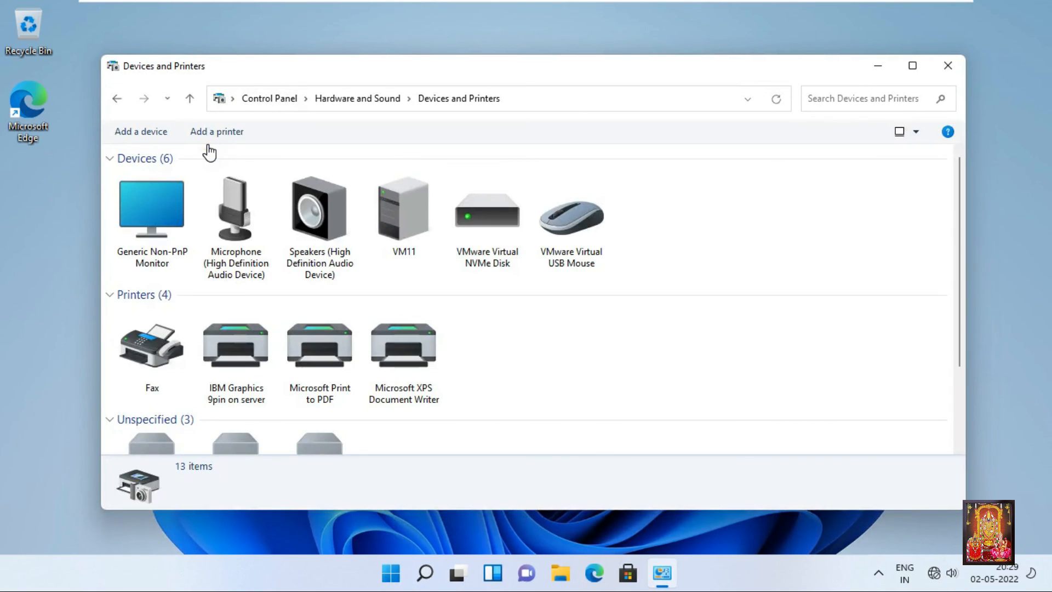
left_click(262, 375)
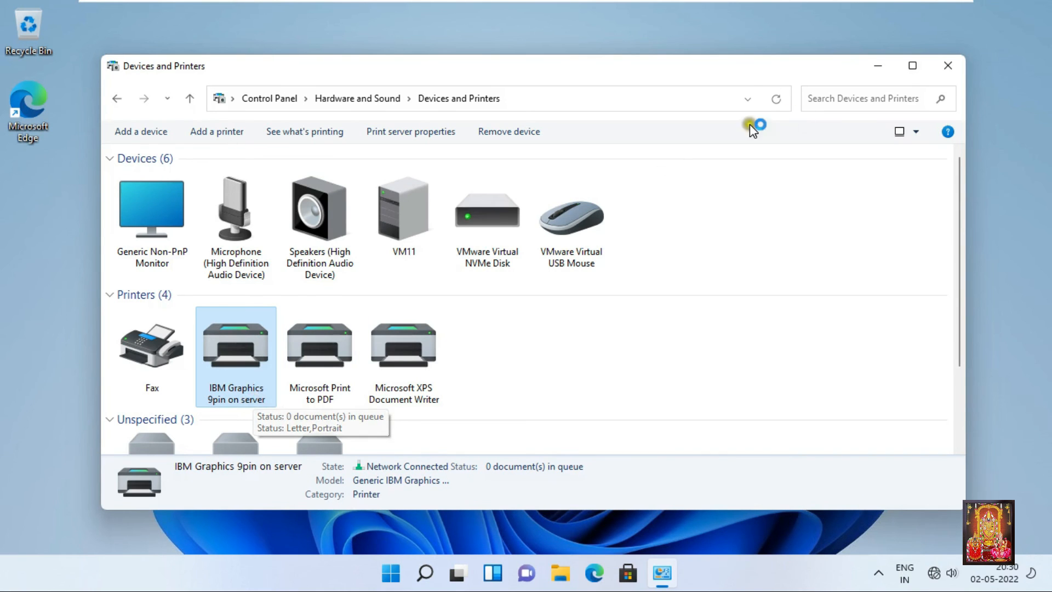
left_click(945, 77)
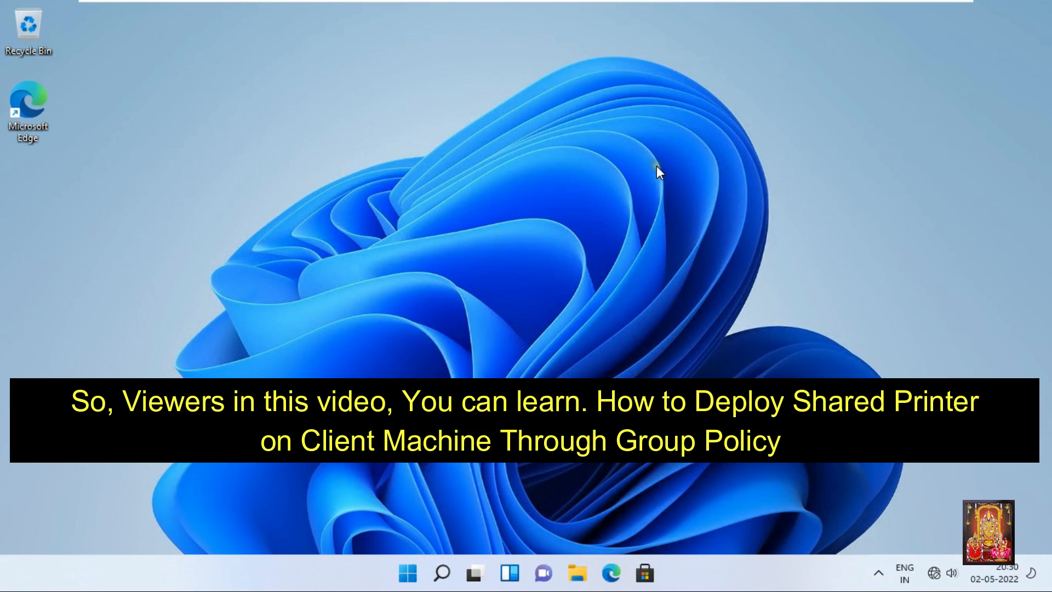